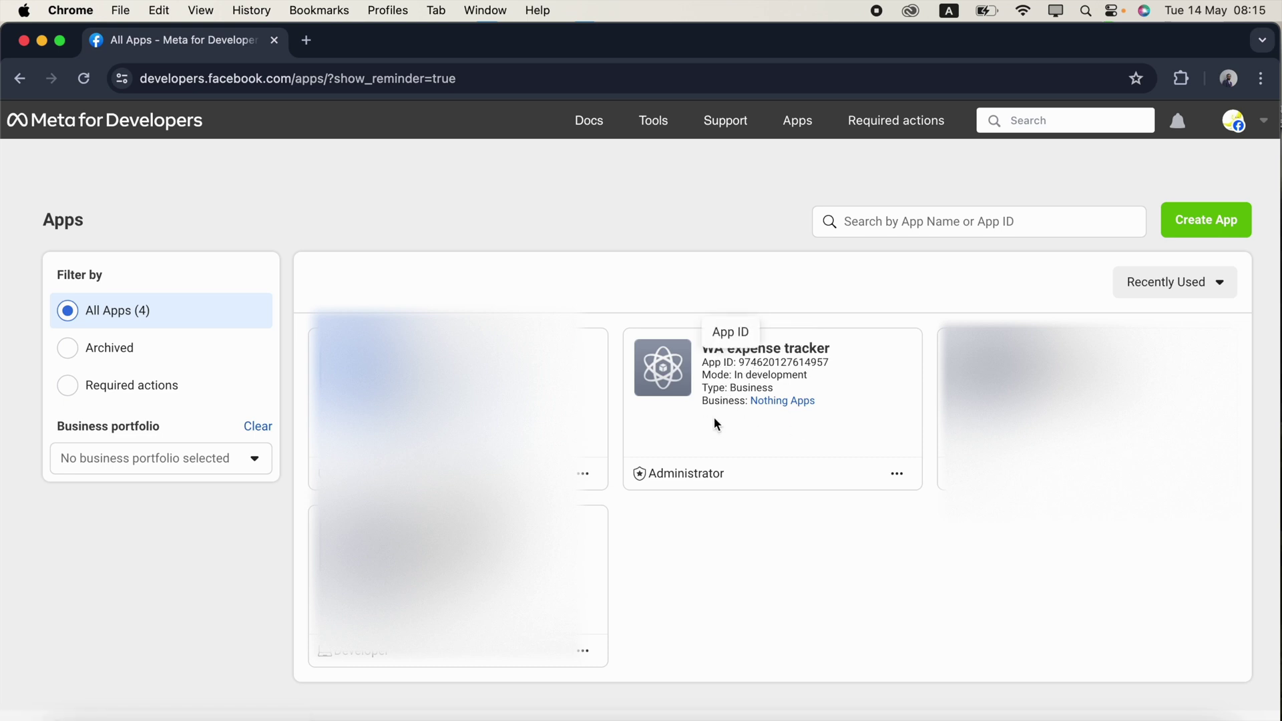
- Open the Nothing Apps business link on the WA expense tracker card in a new tab
right_click(792, 404)
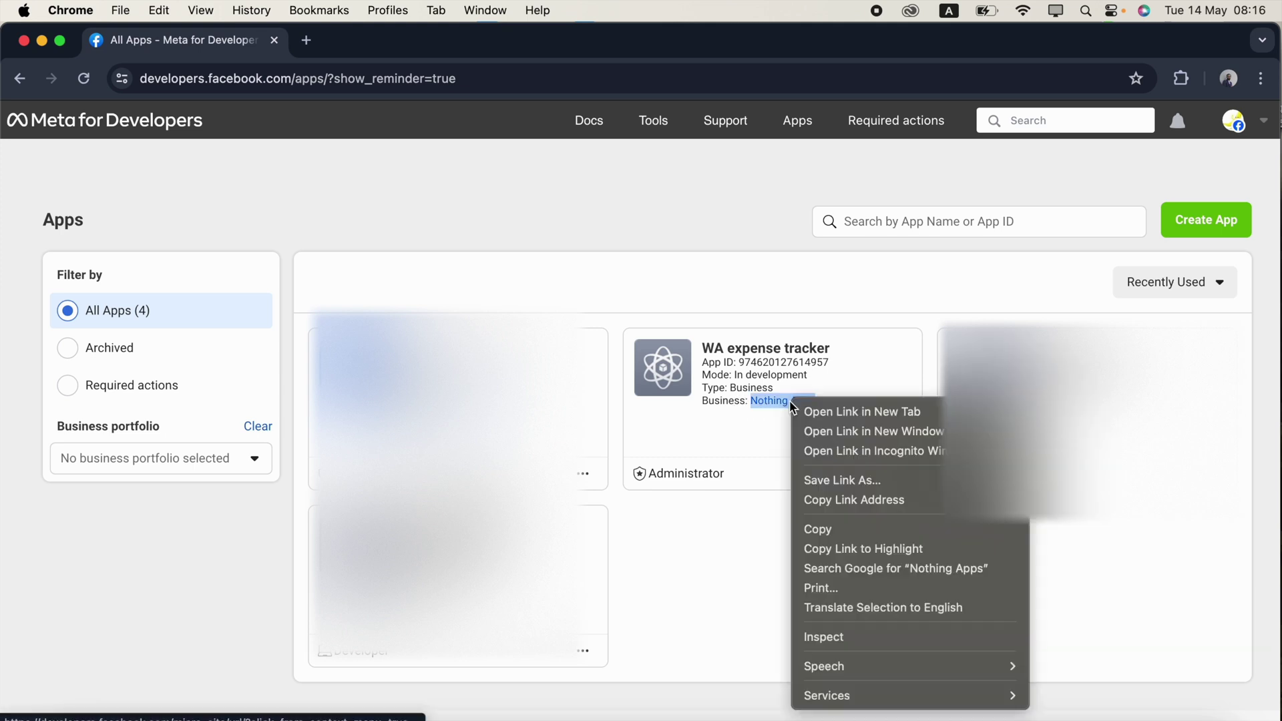
- Open the Nothing Apps business settings and go to the System users page
click(811, 406)
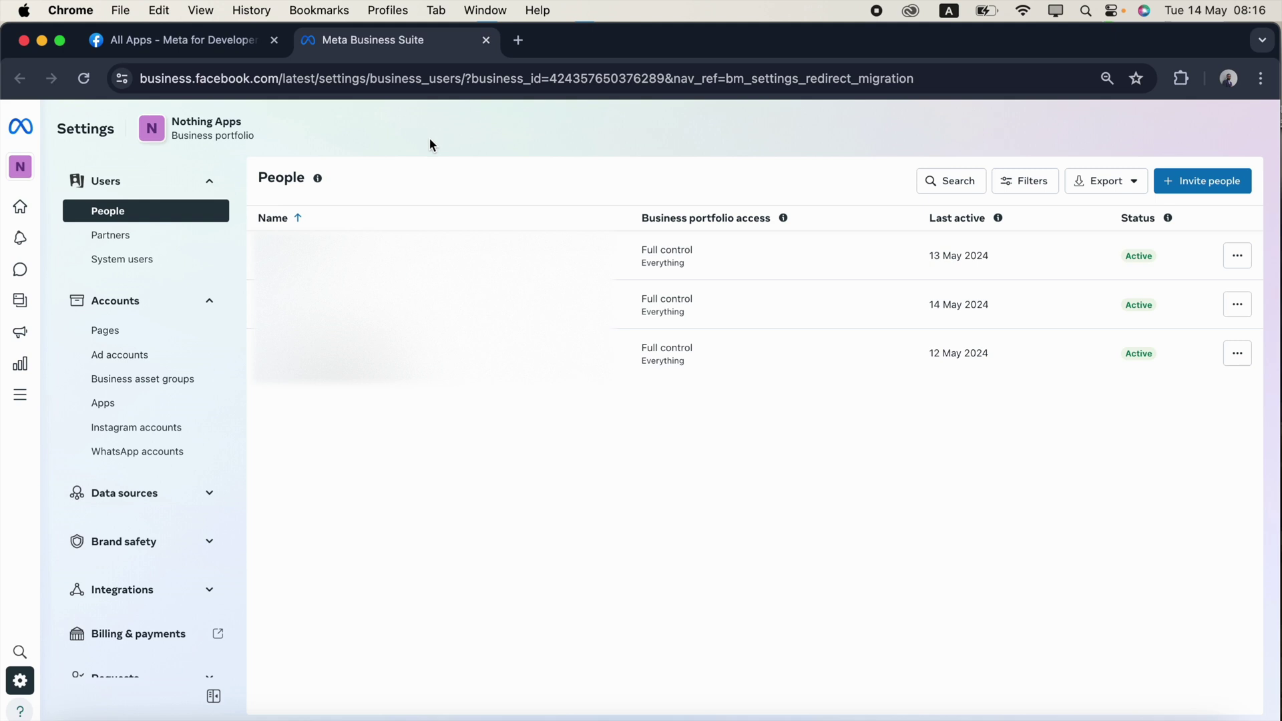
click(207, 183)
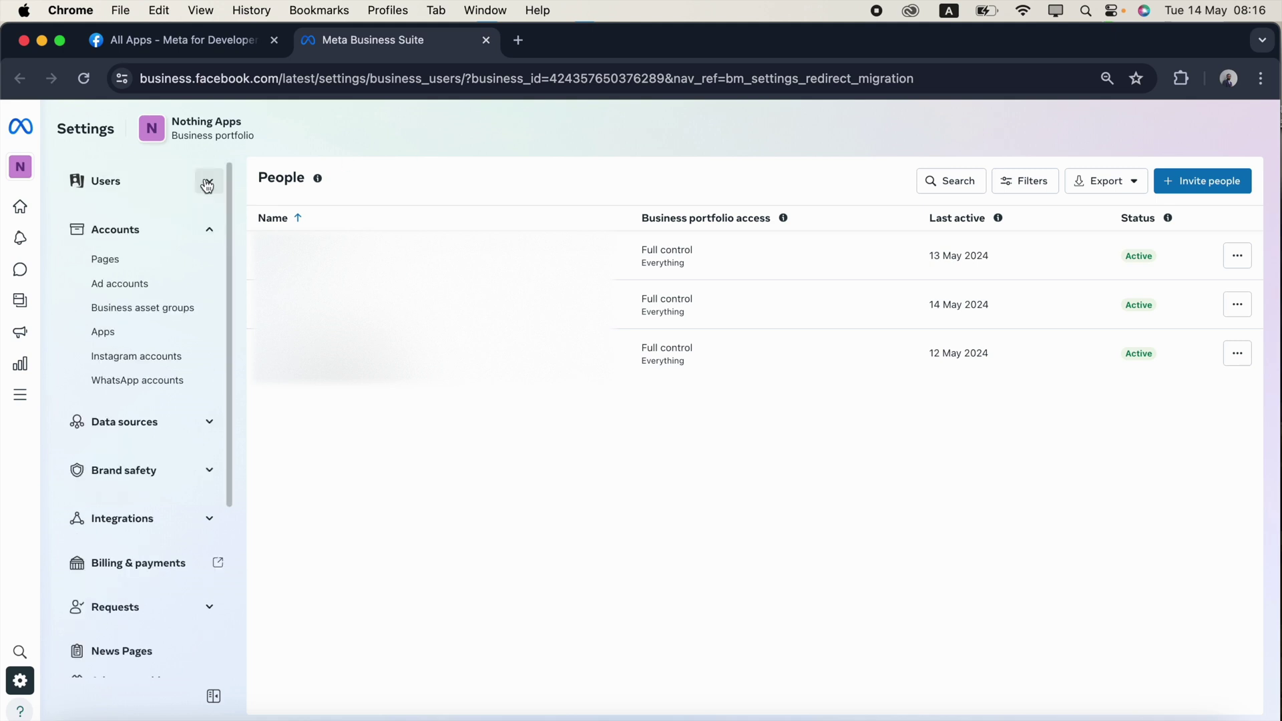
click(208, 183)
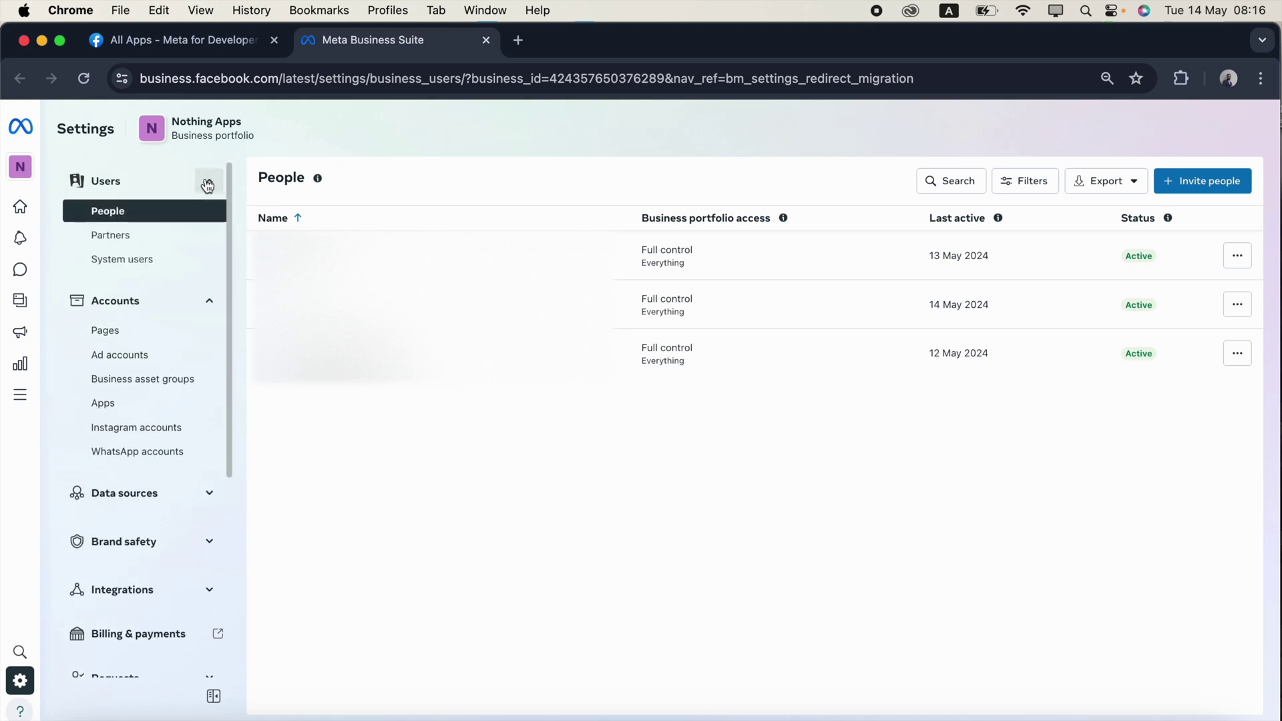
click(180, 263)
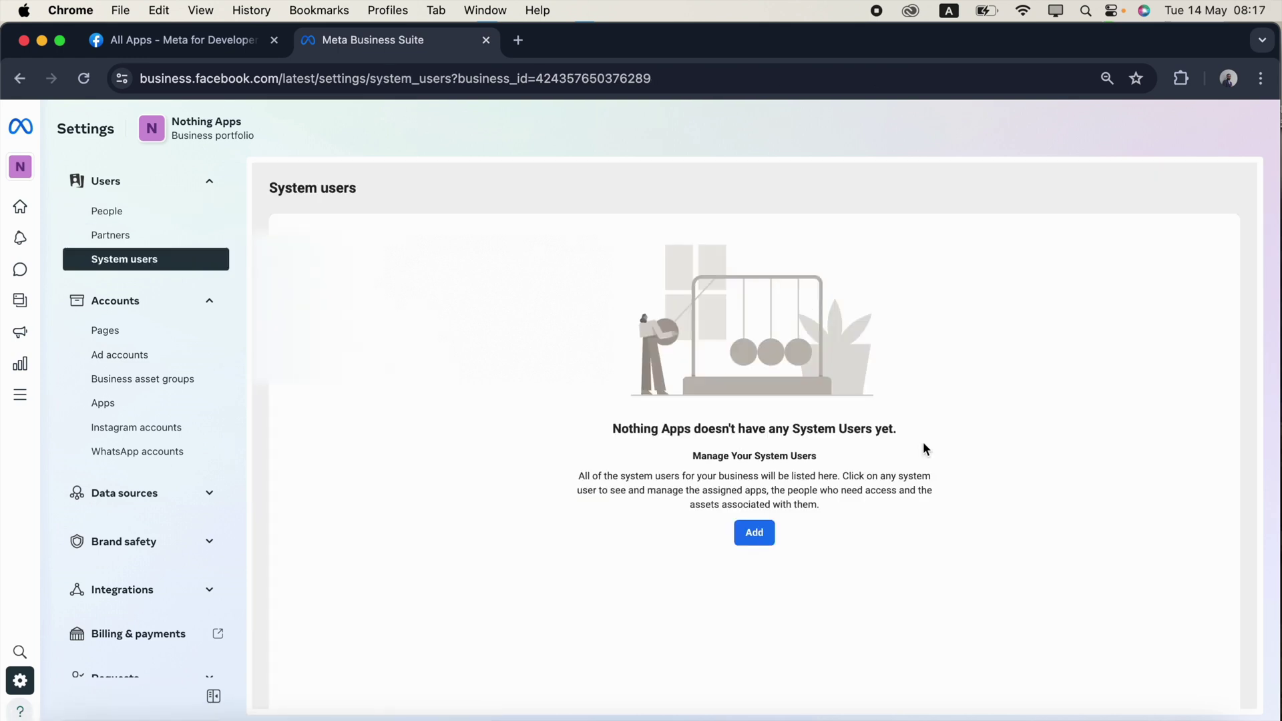
click(630, 428)
drag(630, 428, 695, 424)
click(698, 425)
- Start adding a system user and accept the Non-discrimination Policy
click(762, 538)
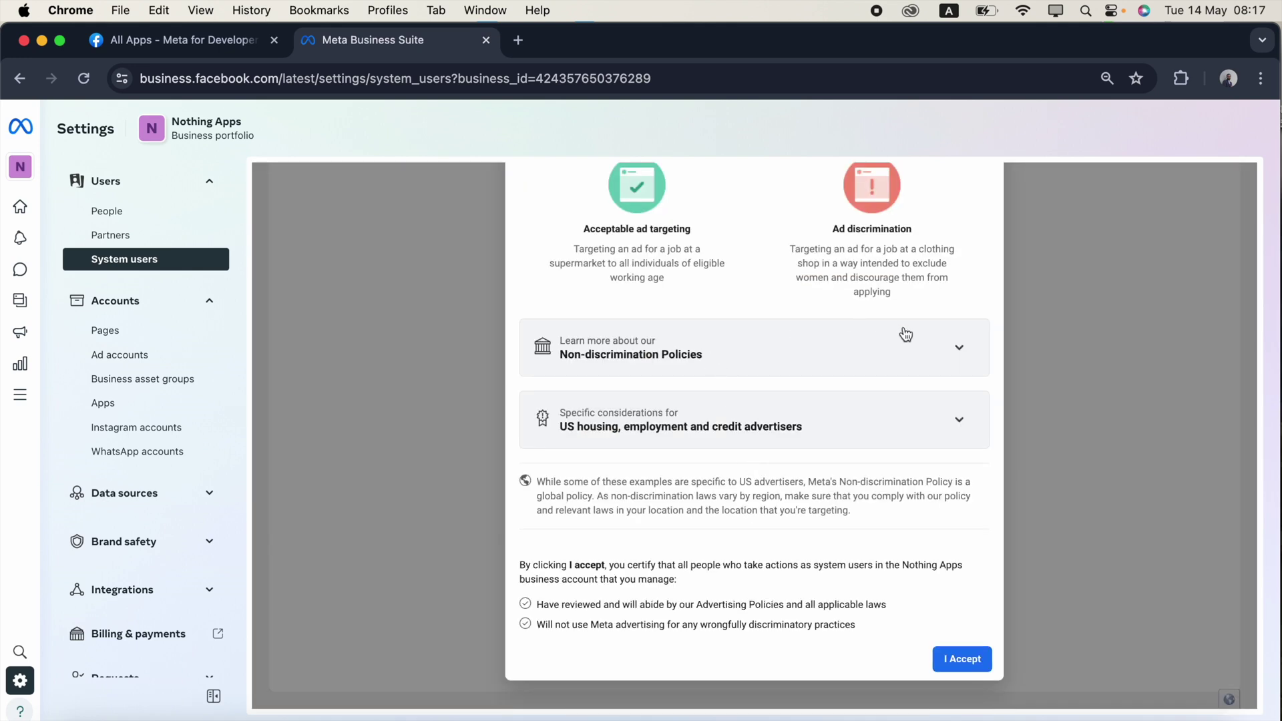
click(947, 346)
click(953, 346)
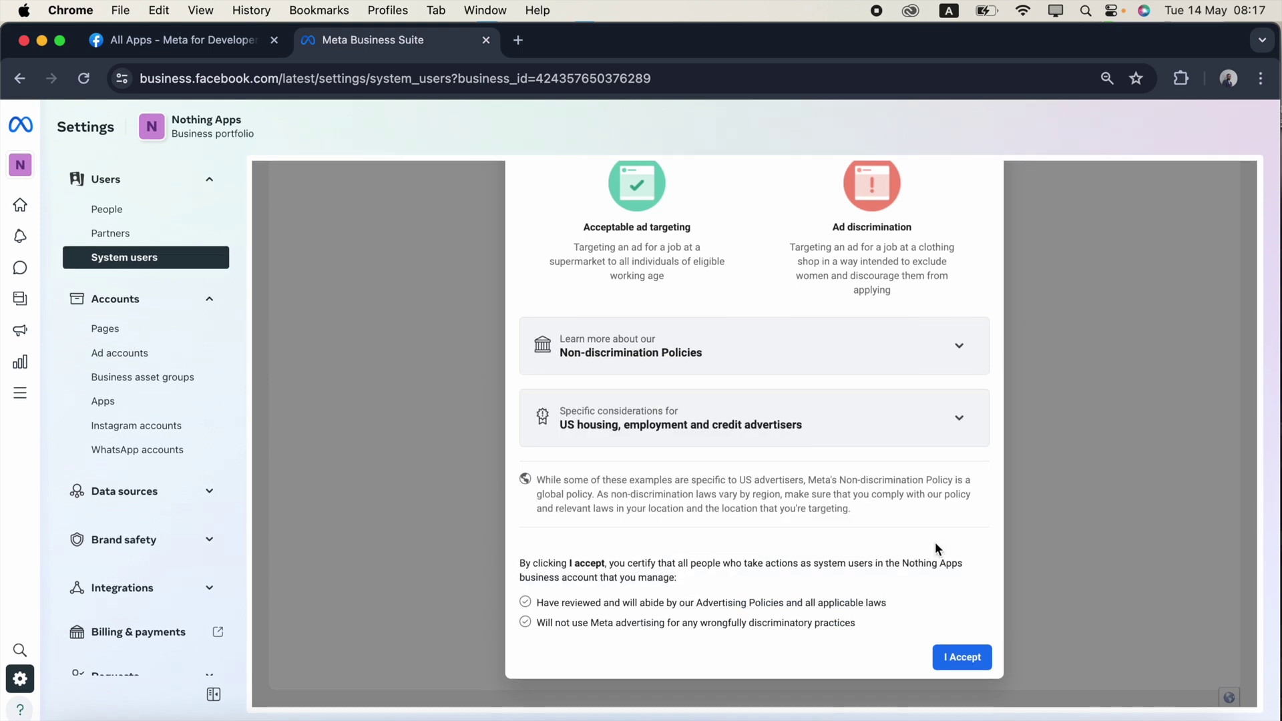
click(975, 661)
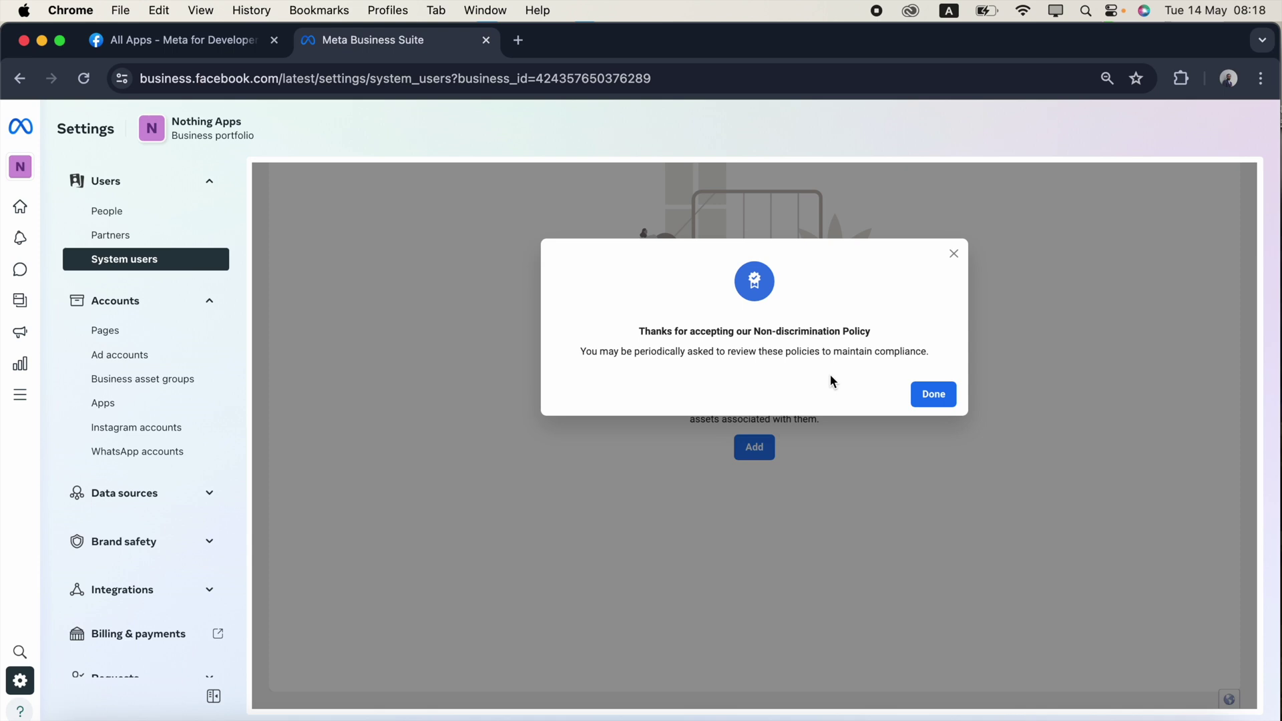
- Name the new system user thisAdmin and give it the Admin role
click(935, 394)
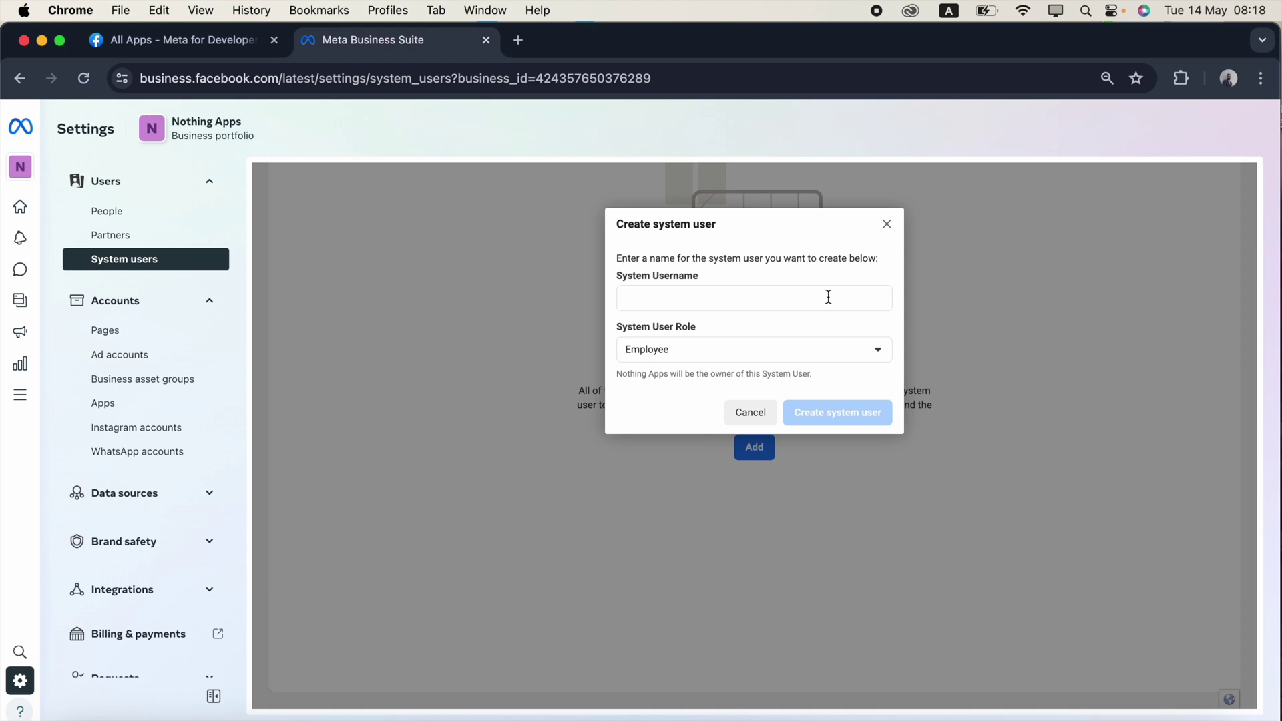
click(828, 296)
text(thisAdmin)
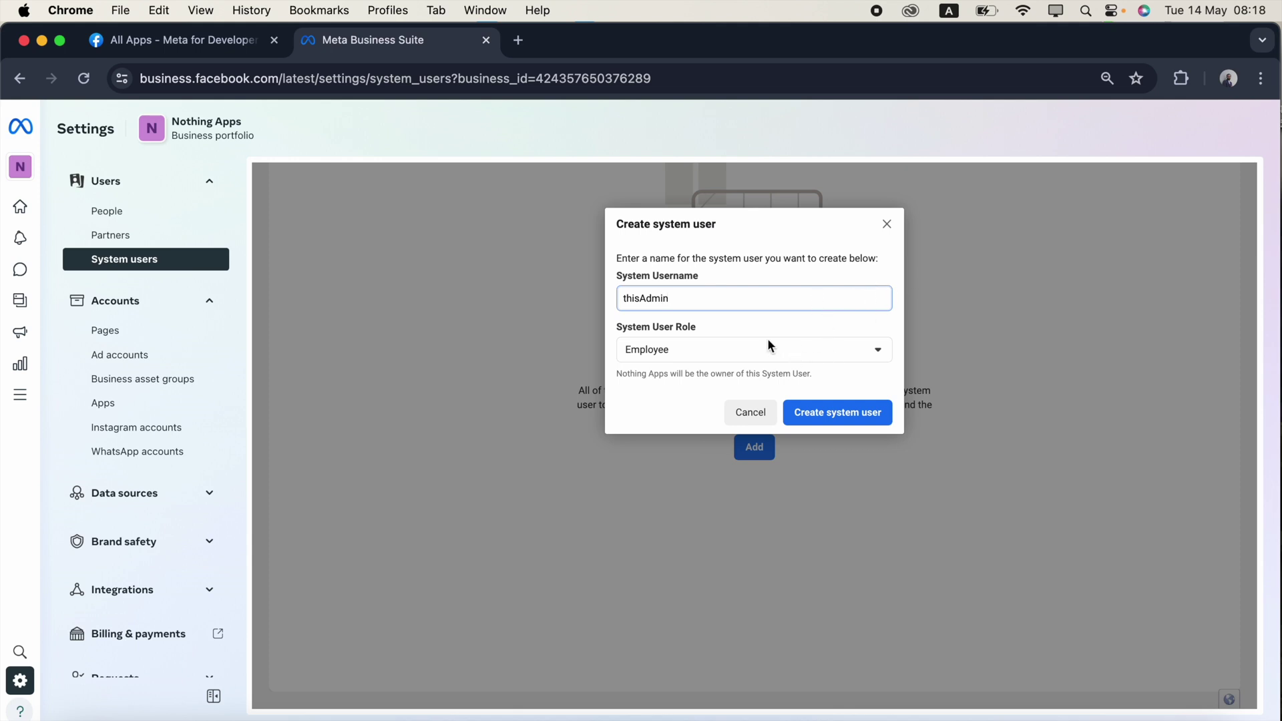
click(797, 348)
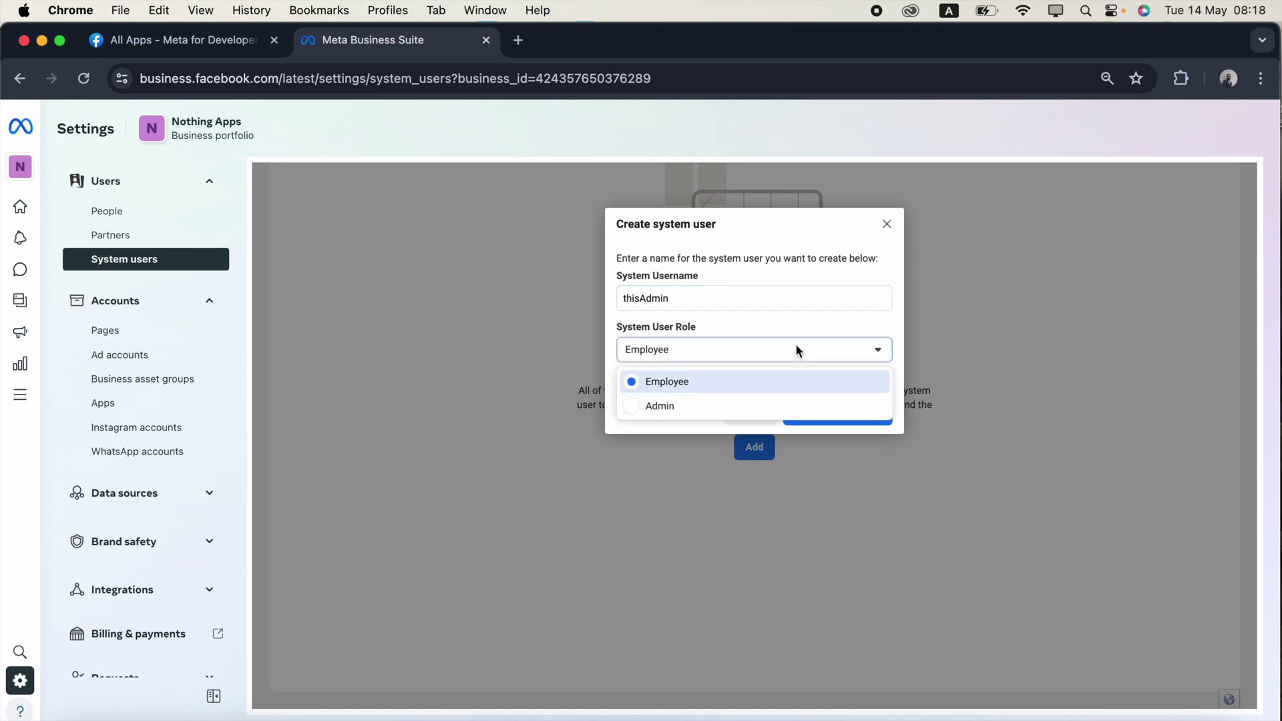
click(676, 408)
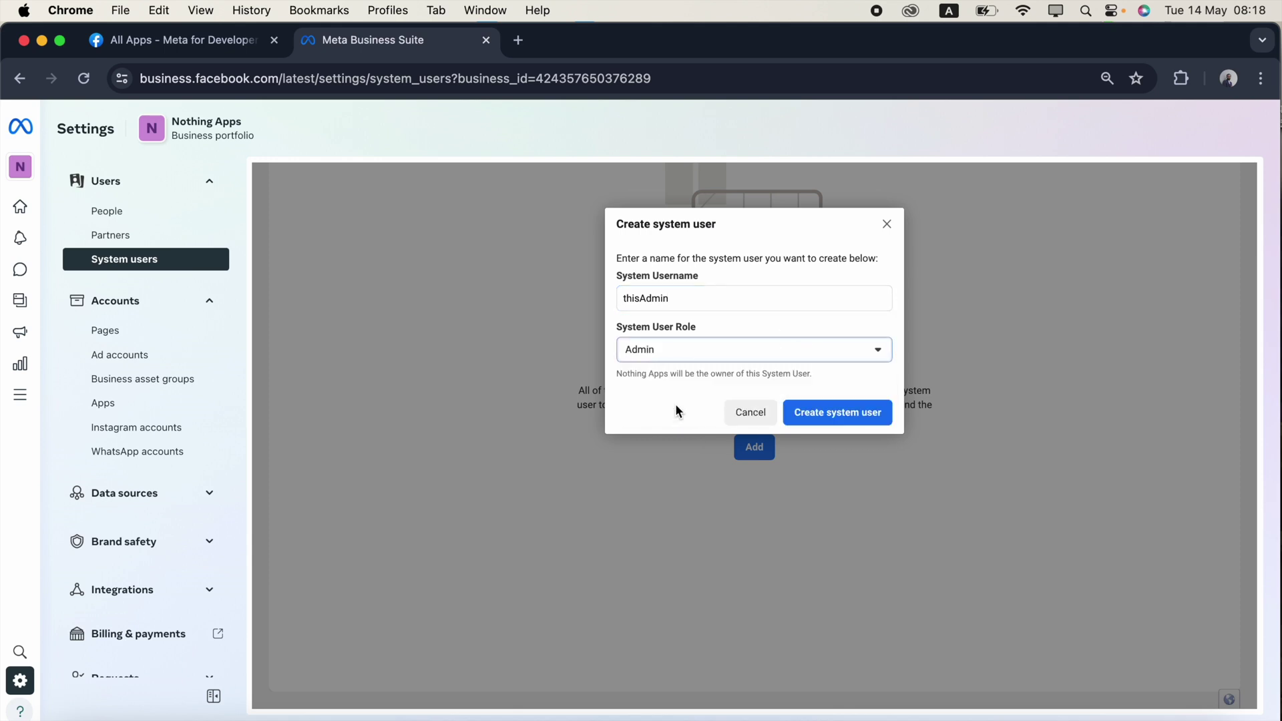
- Create the thisAdmin system user and accept the Non-discrimination Policy again
click(843, 416)
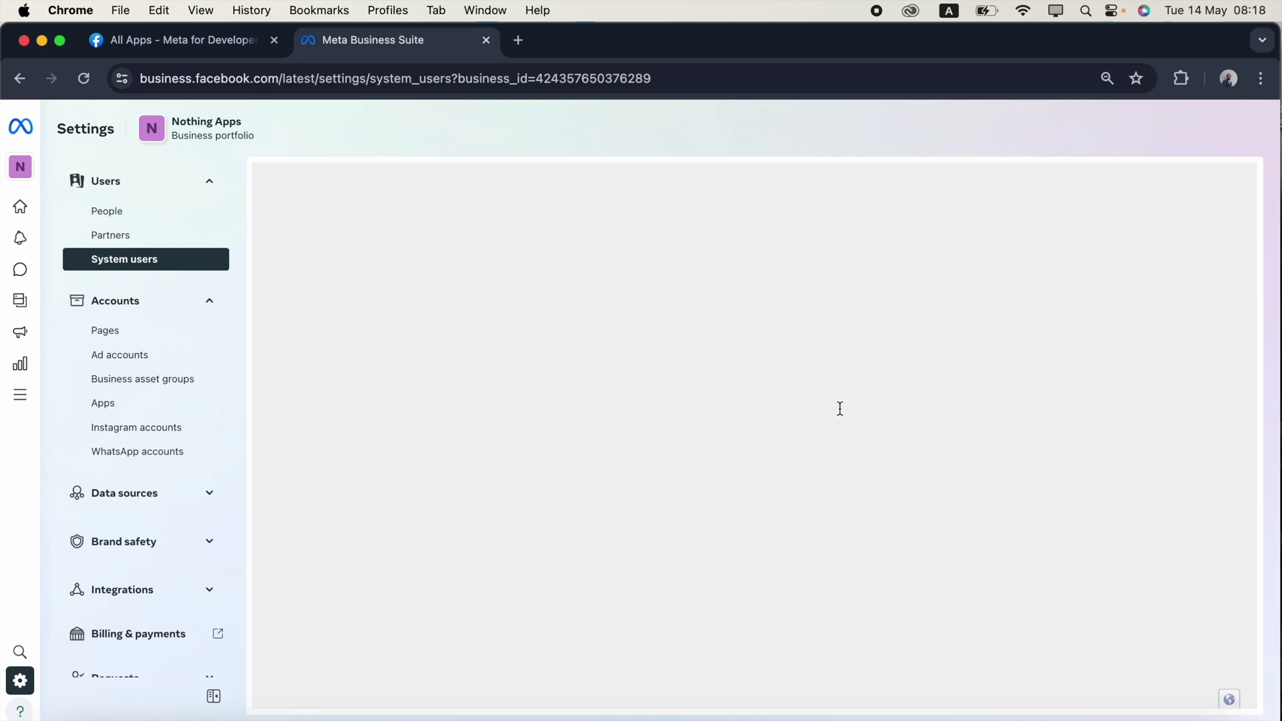
scroll(842, 415, down, 5)
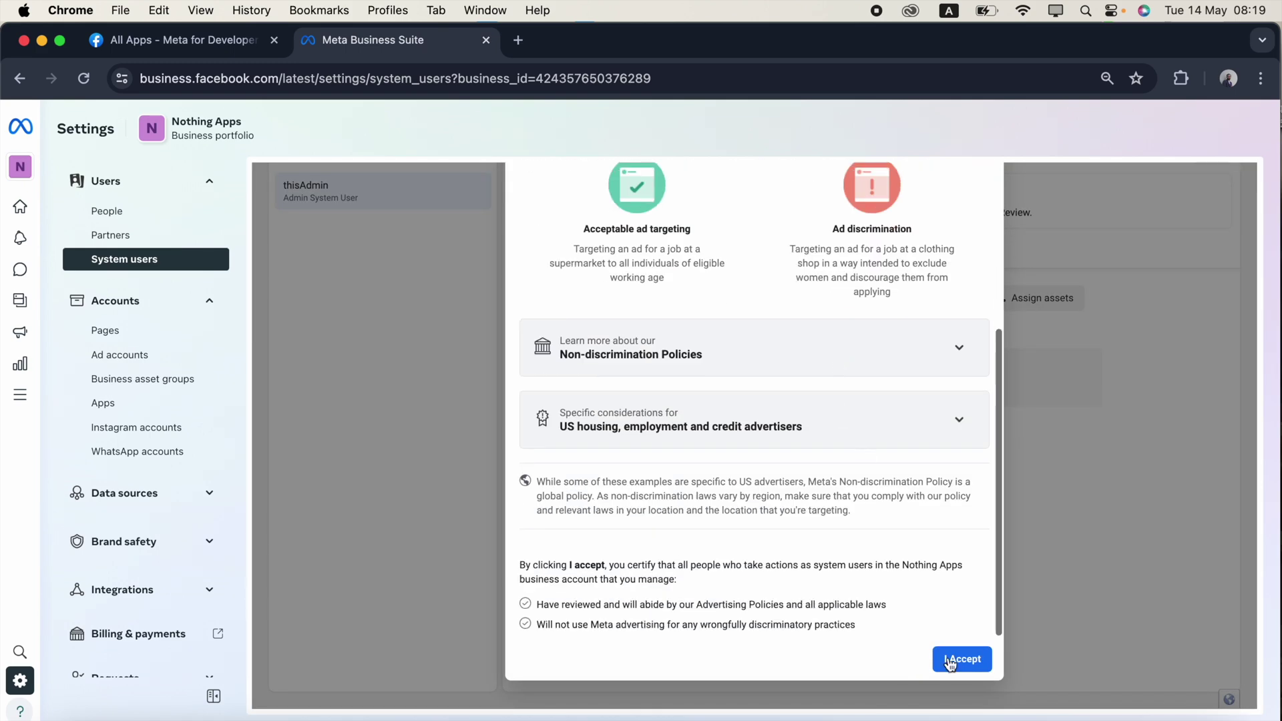
click(961, 664)
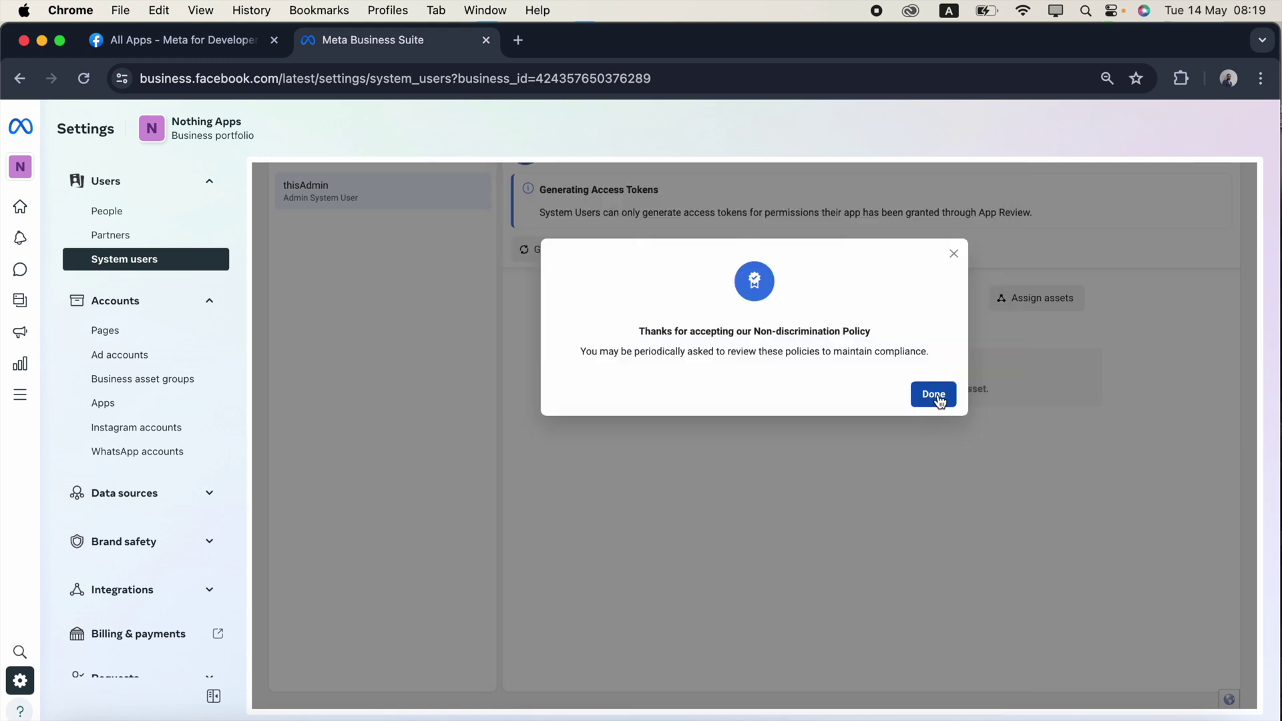
click(938, 397)
scroll(664, 438, up, 1)
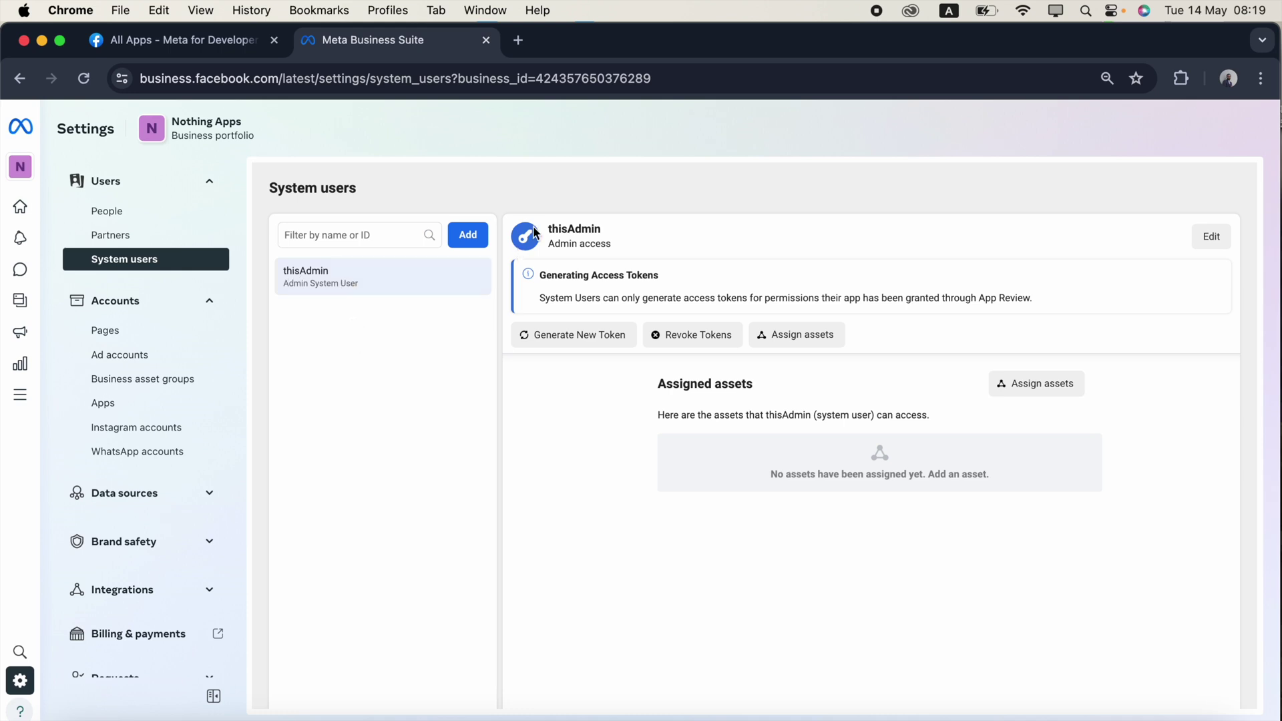
- Open asset assignment from the thisAdmin system user page
drag(546, 230, 618, 234)
click(867, 238)
scroll(867, 238, down, 1)
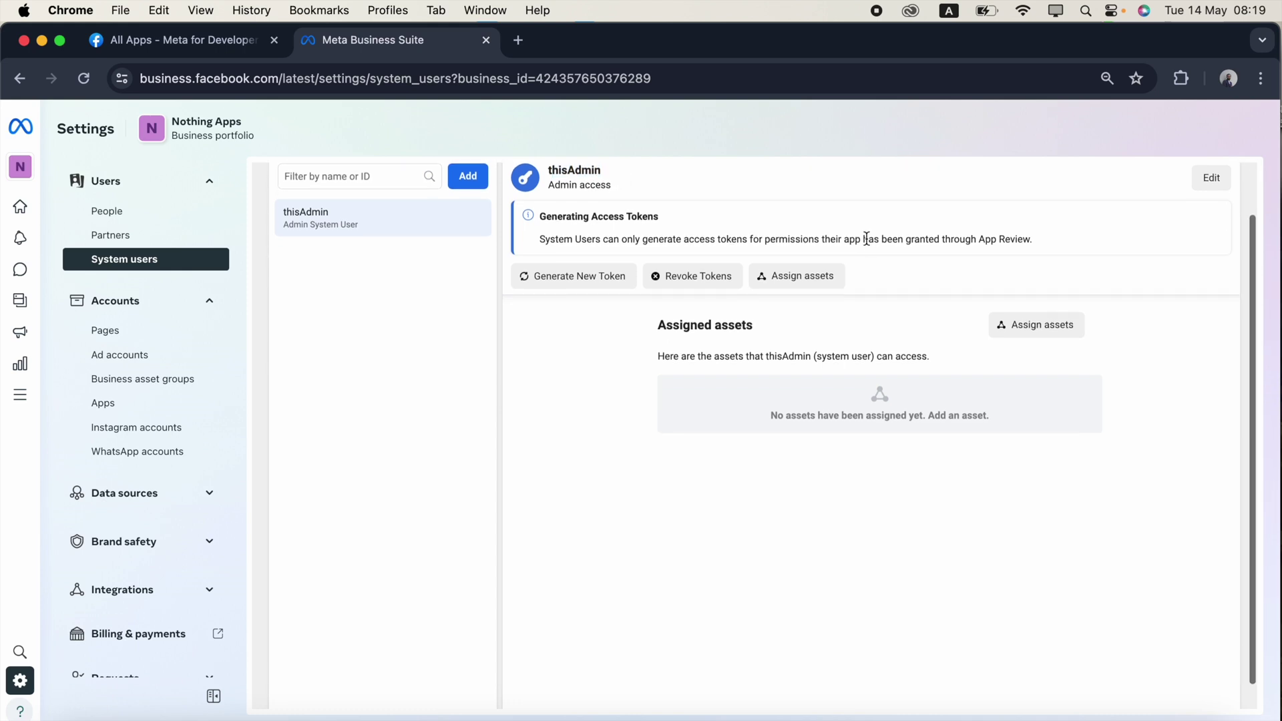
click(848, 320)
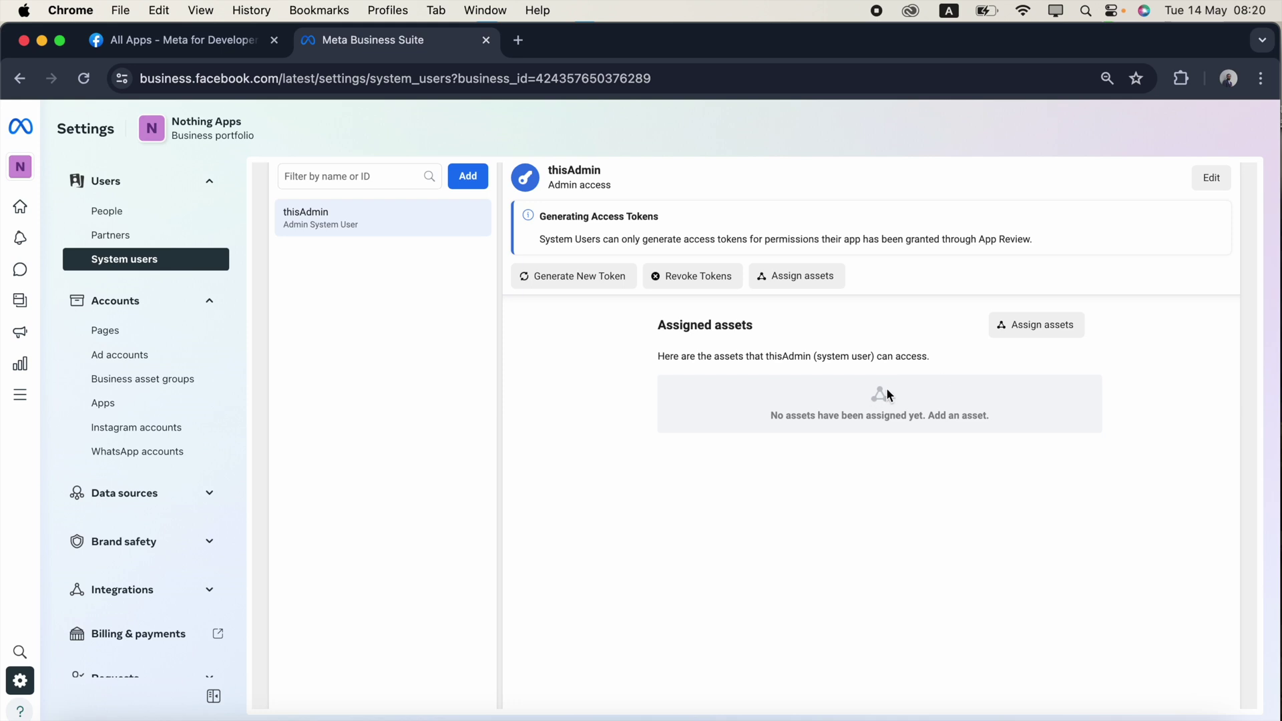
click(1064, 327)
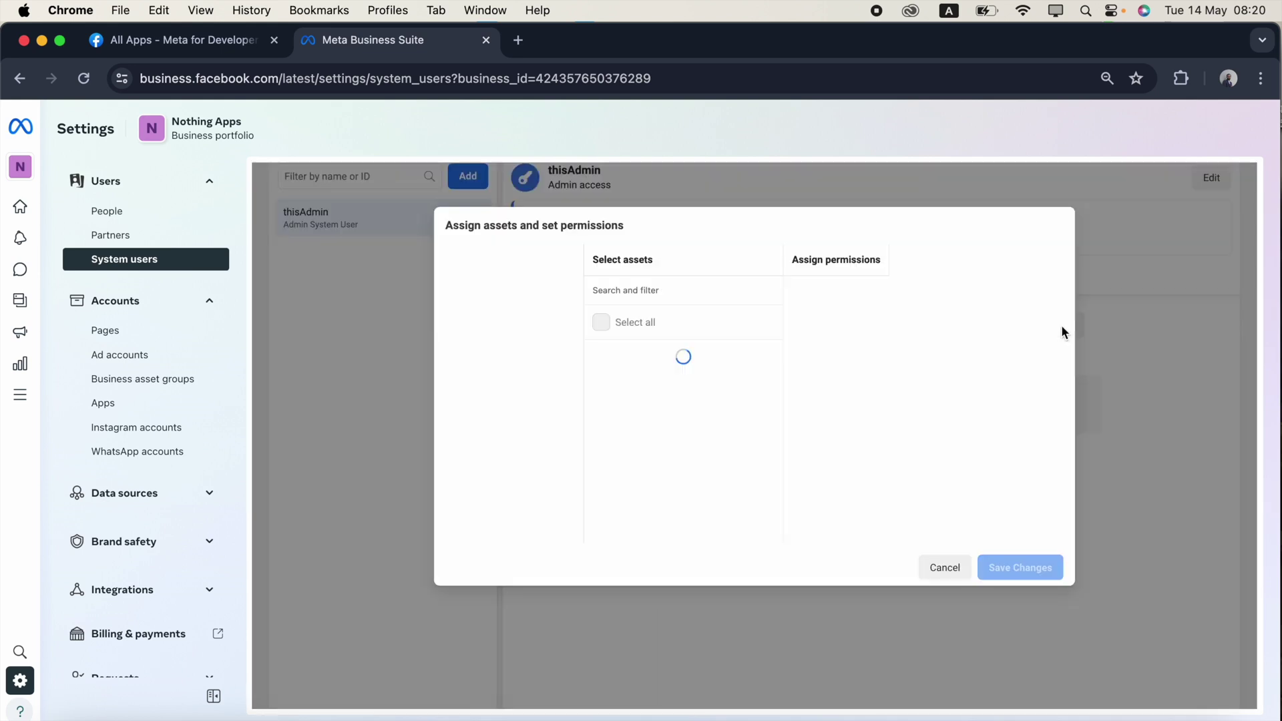
- Assign the WA expense tracker app to thisAdmin with full Manage app control and save
click(472, 404)
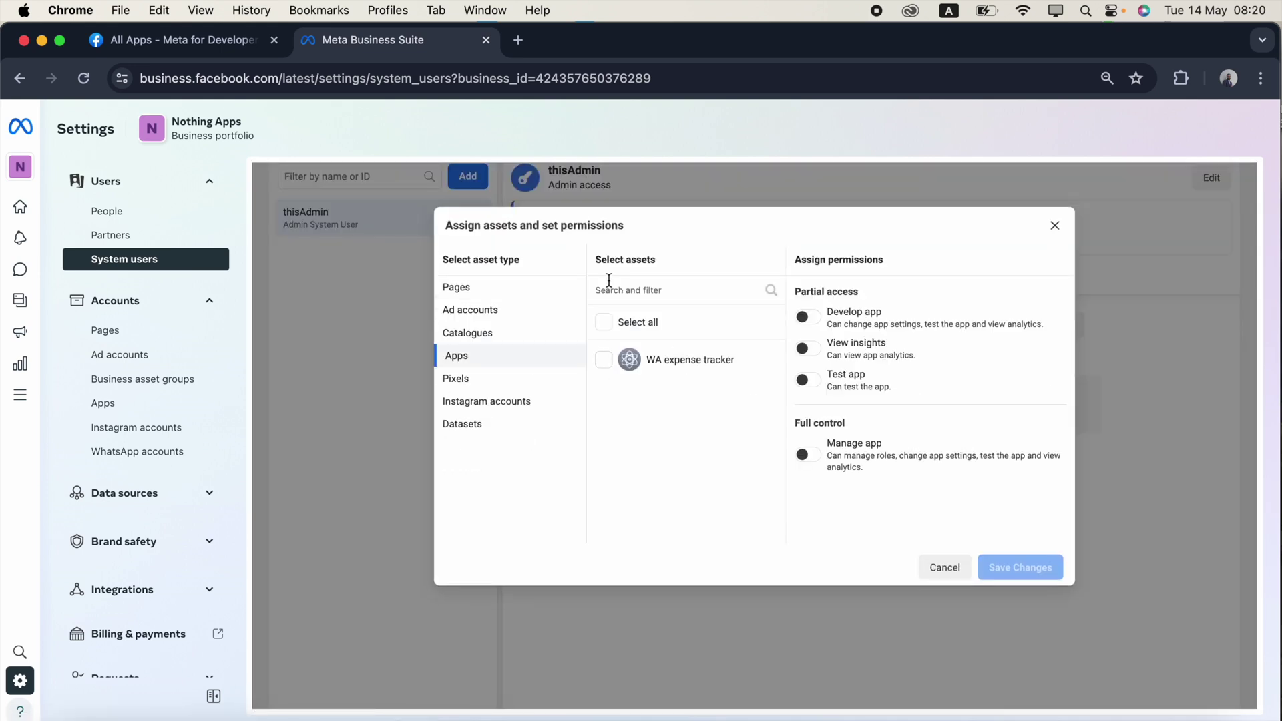
click(606, 362)
click(811, 458)
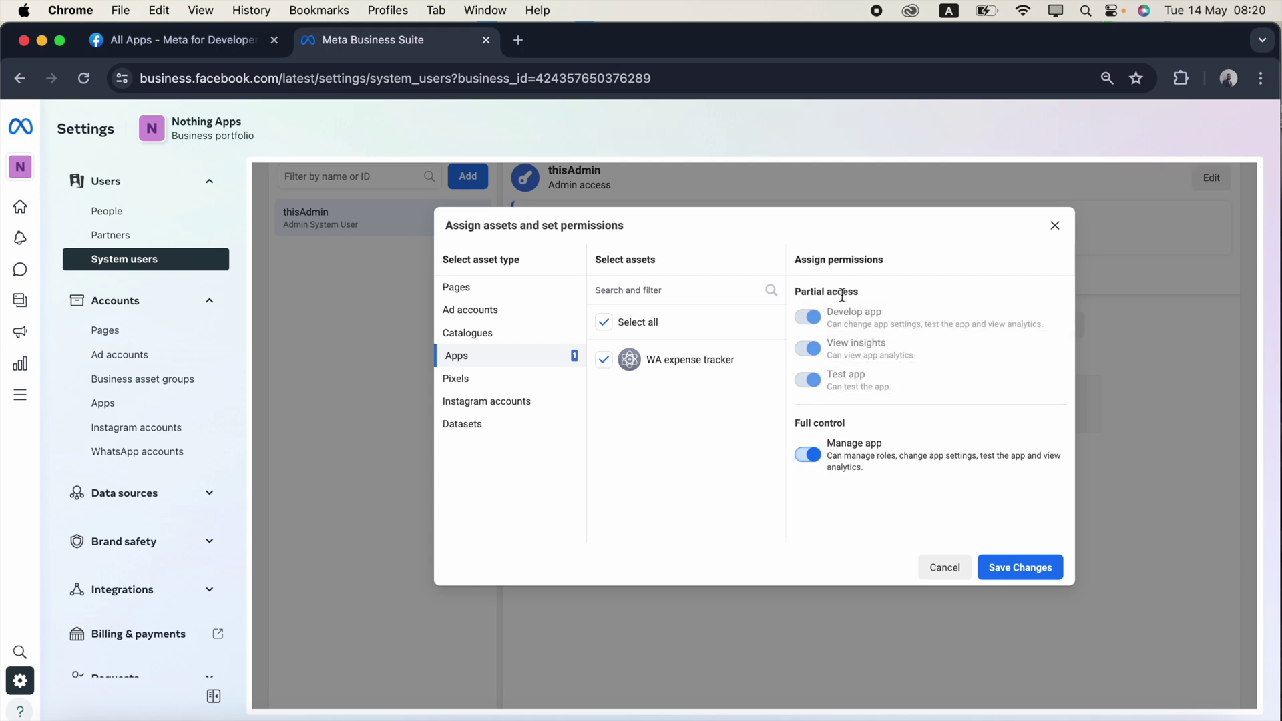
click(1019, 574)
click(863, 371)
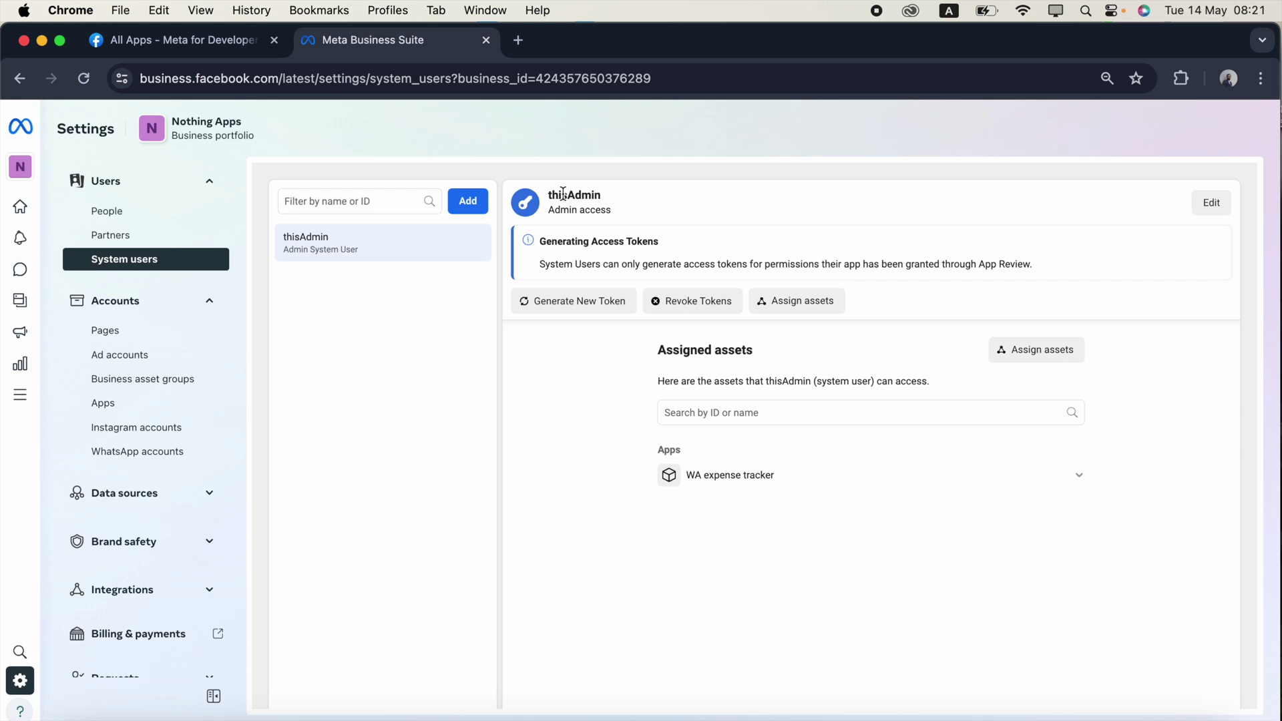
double_click(563, 193)
click(563, 193)
mouse_move(740, 489)
- Start a new token for WA expense tracker with a 60-day expiry
click(592, 309)
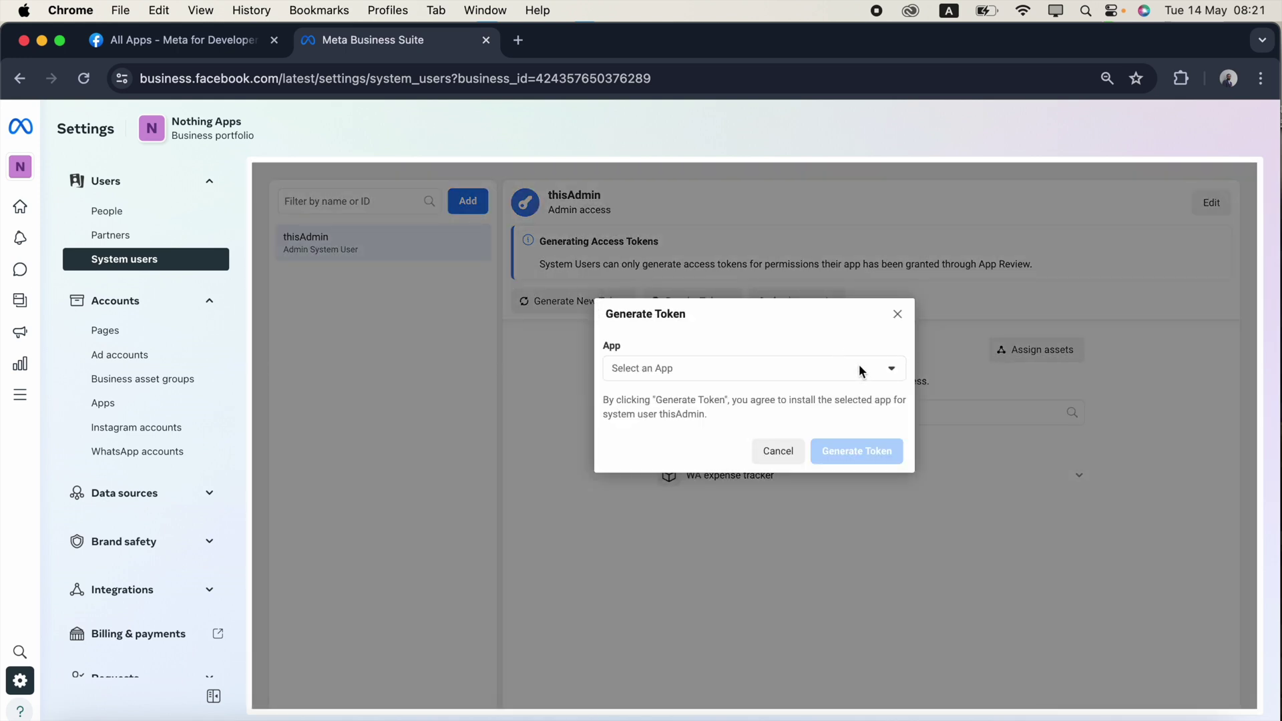
click(862, 371)
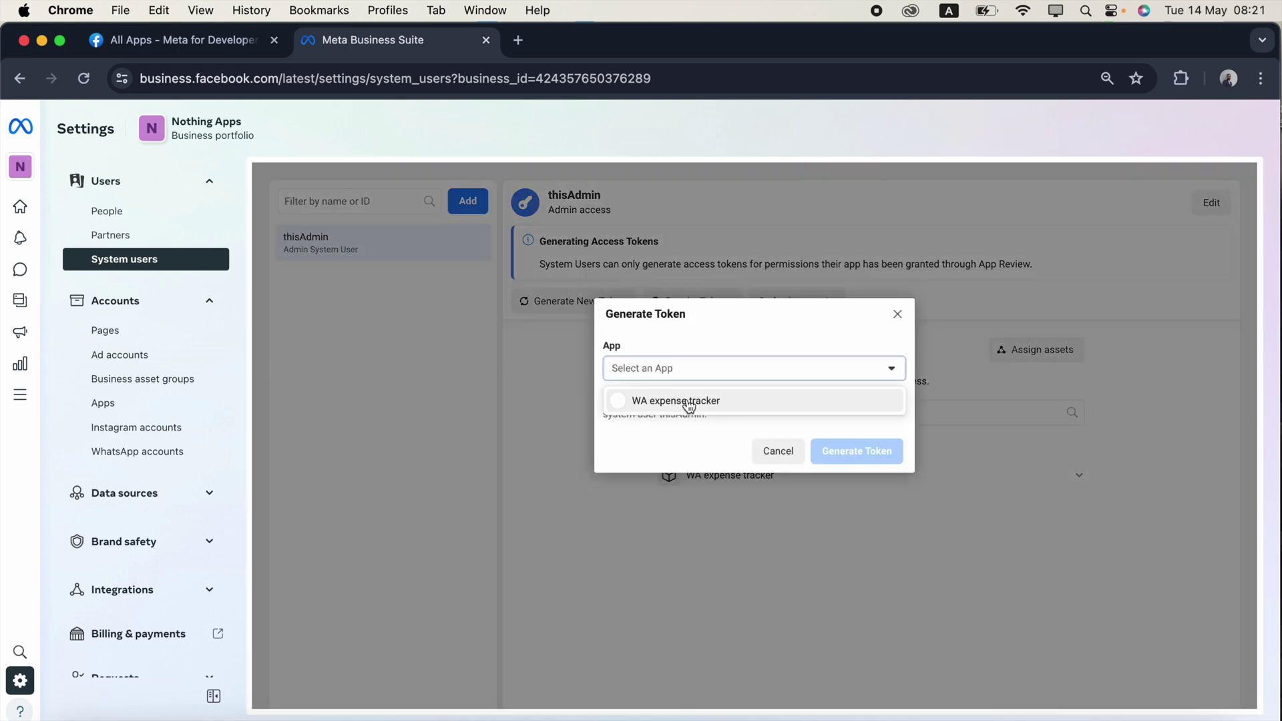
click(689, 403)
click(612, 390)
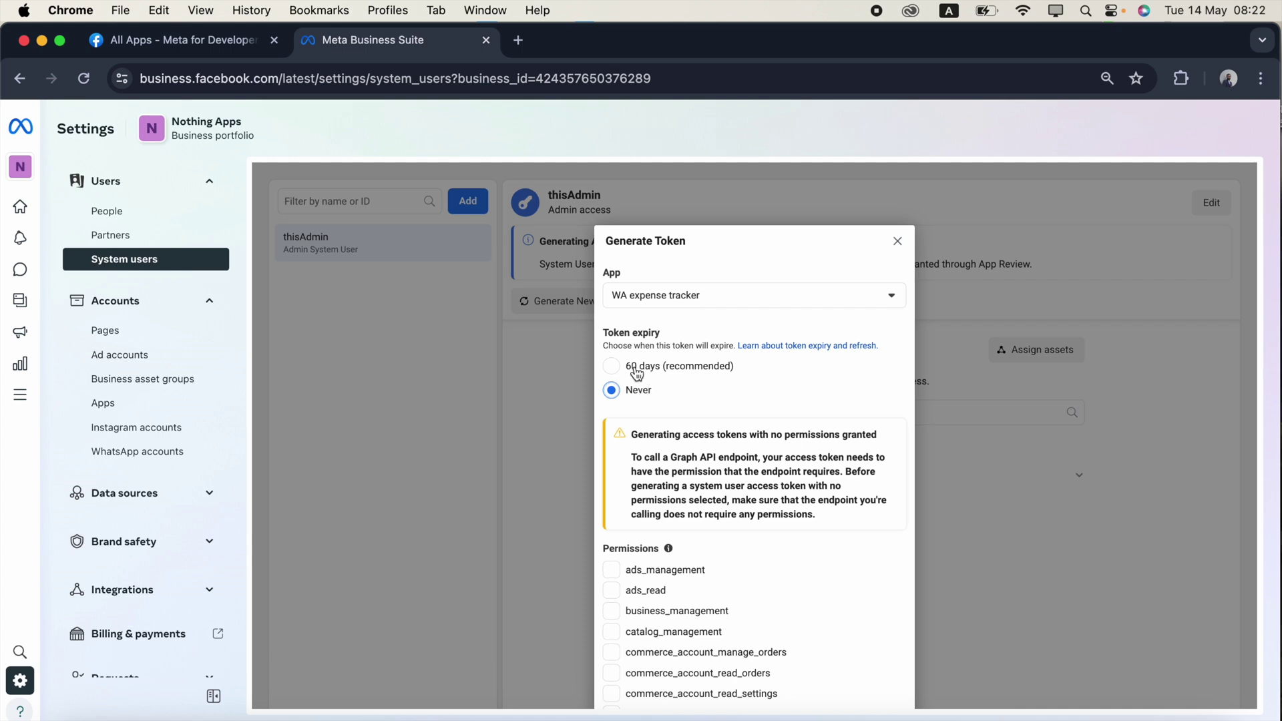
click(644, 372)
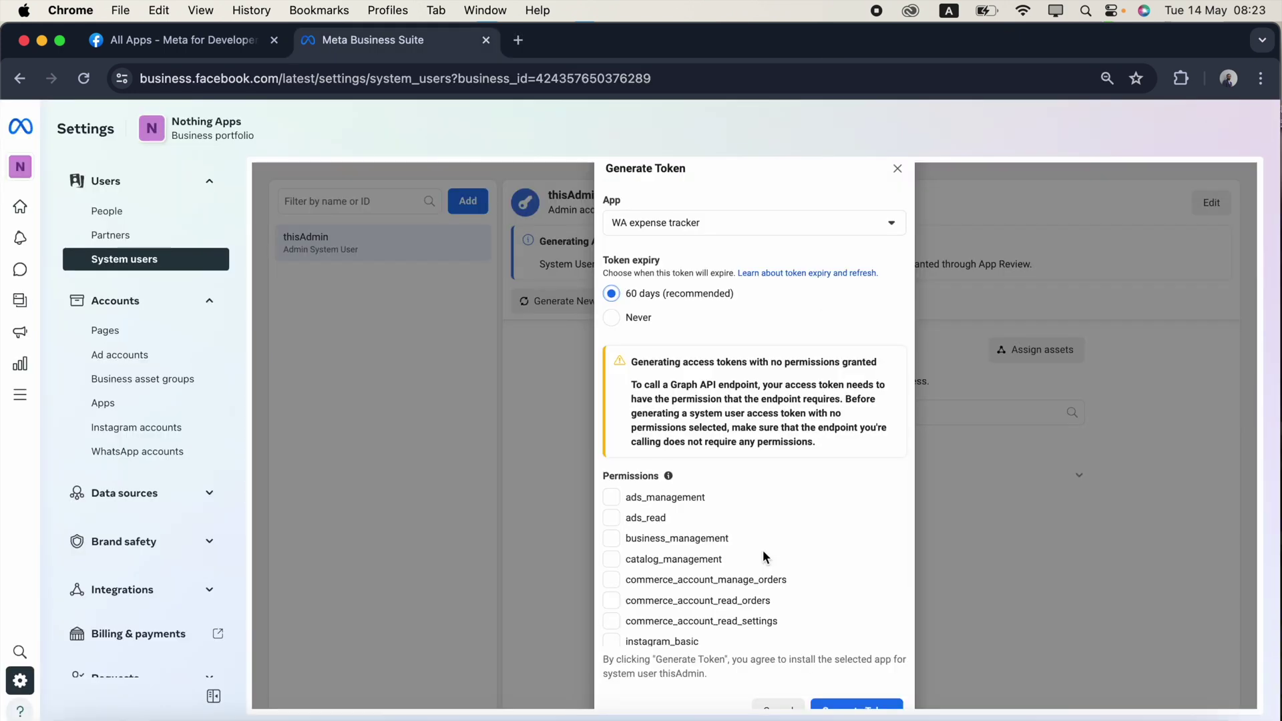
- Tick the whatsapp_business_management and whatsapp_business_messaging permissions and generate the token
scroll(762, 550, down, 5)
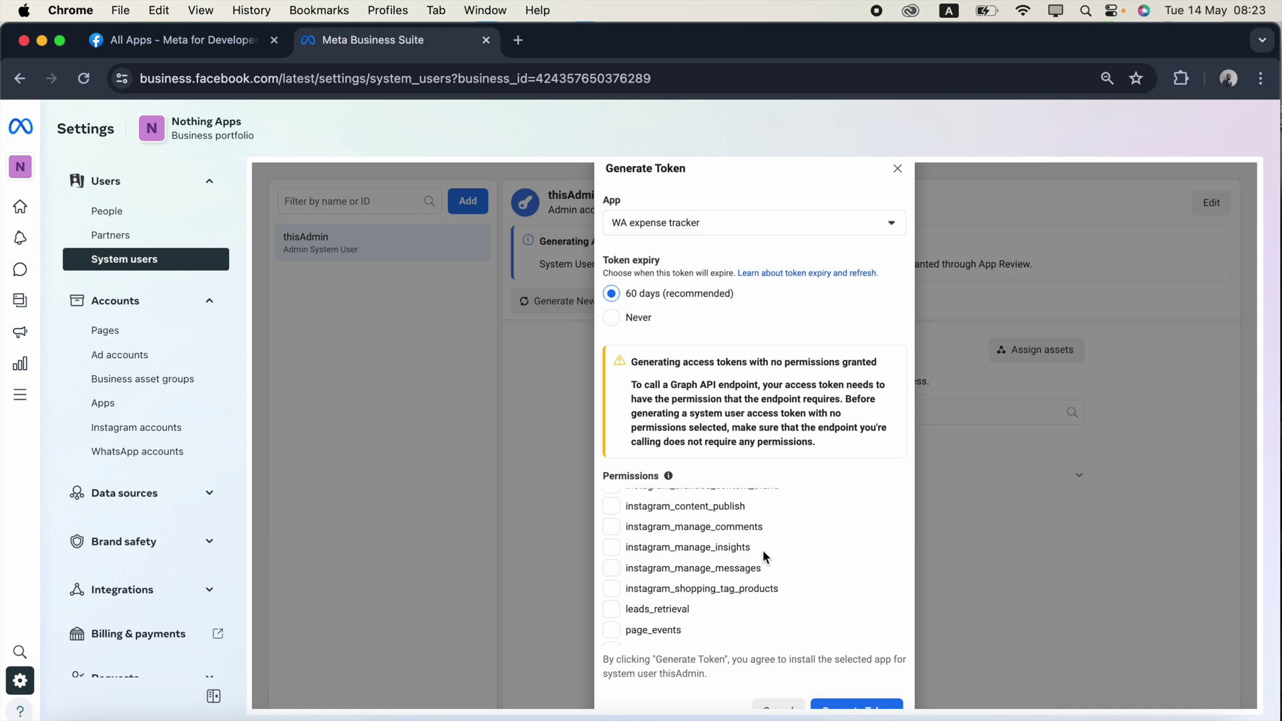
scroll(765, 553, down, 3)
scroll(762, 550, down, 5)
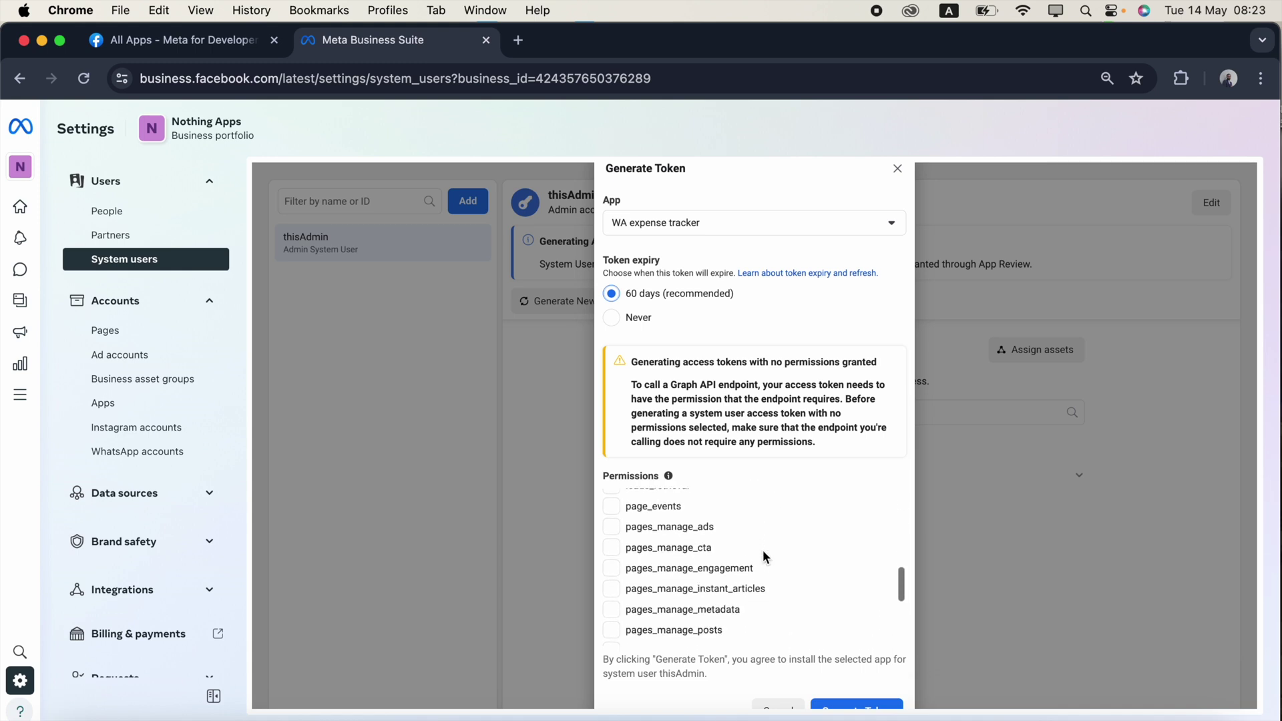
click(613, 621)
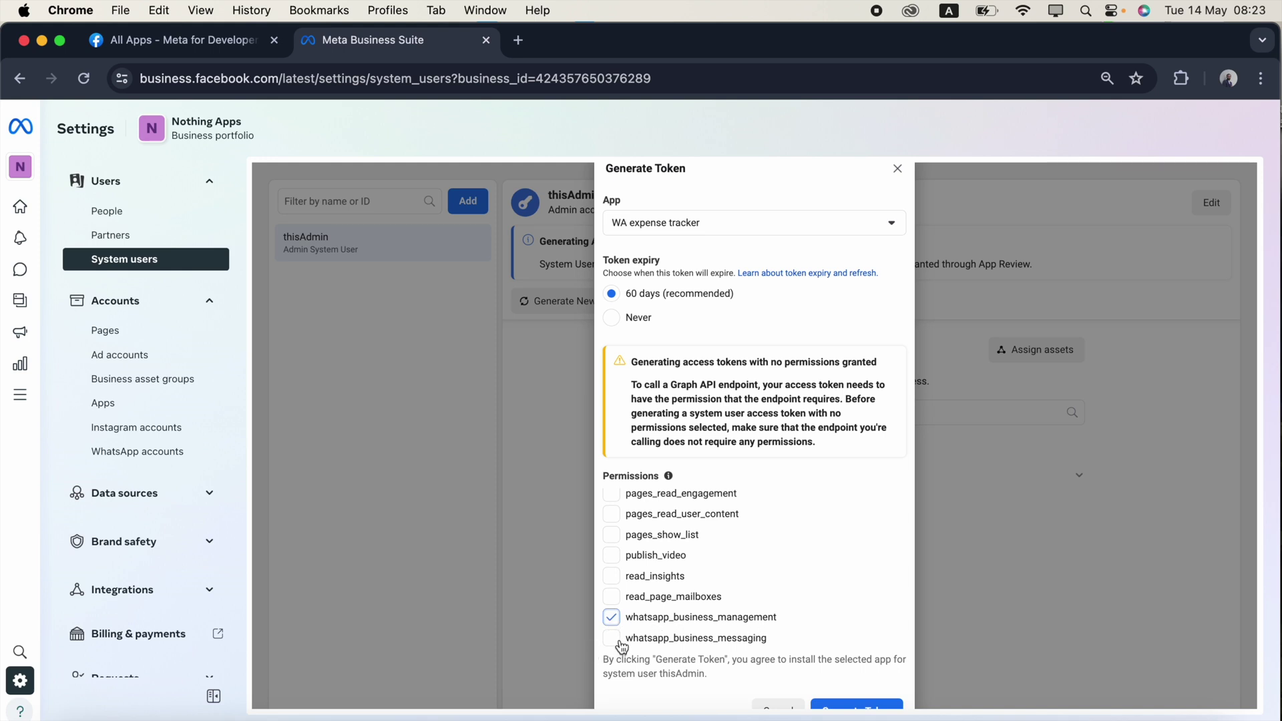
click(612, 639)
scroll(668, 594, up, 10)
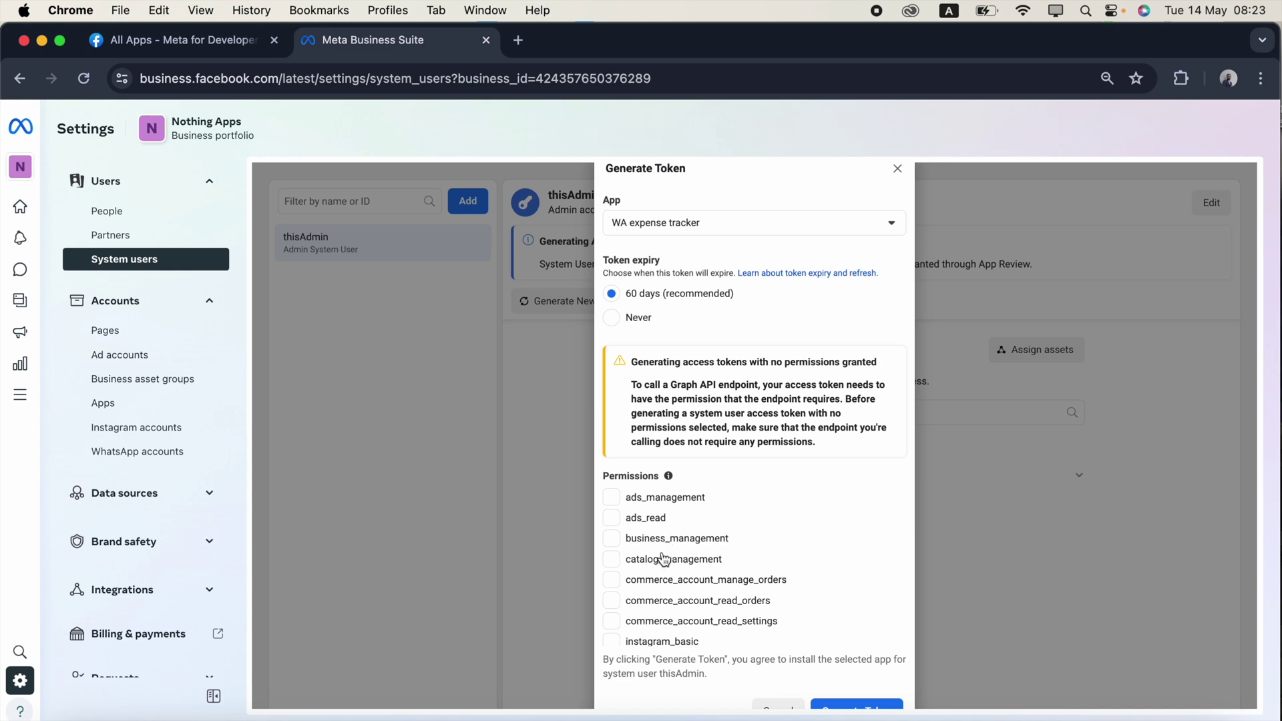
scroll(687, 547, down, 7)
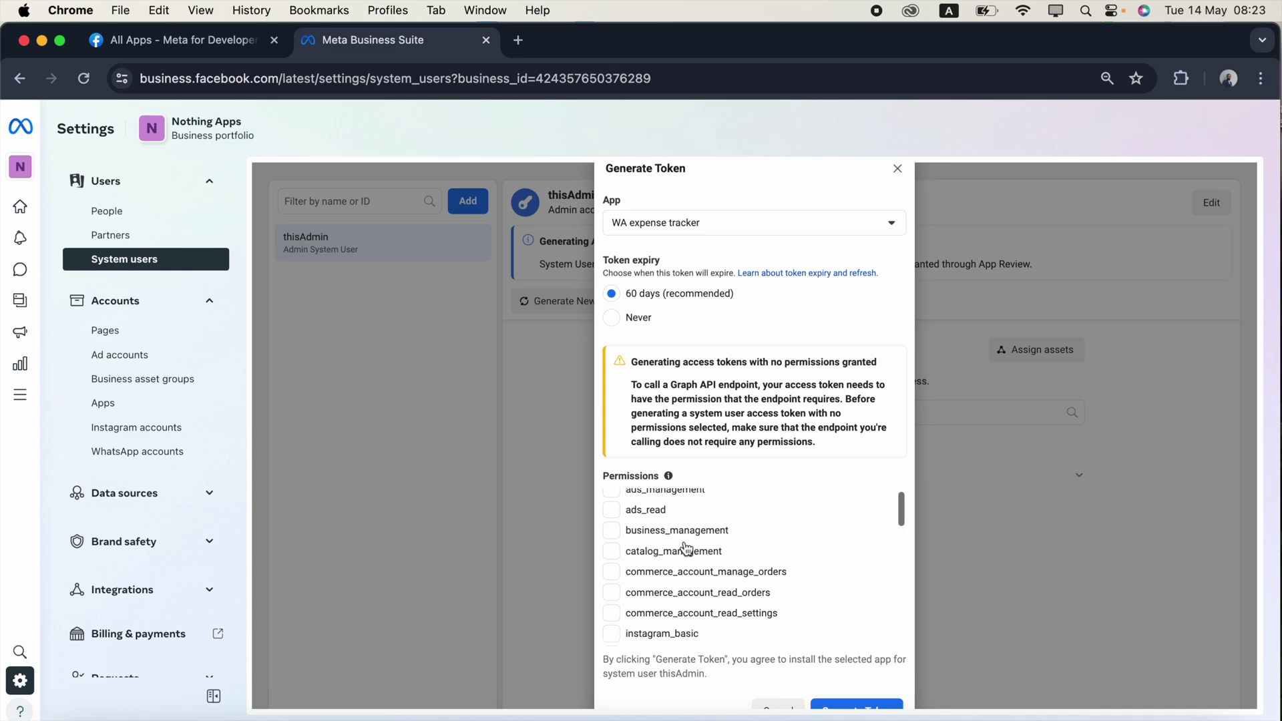
scroll(686, 546, down, 5)
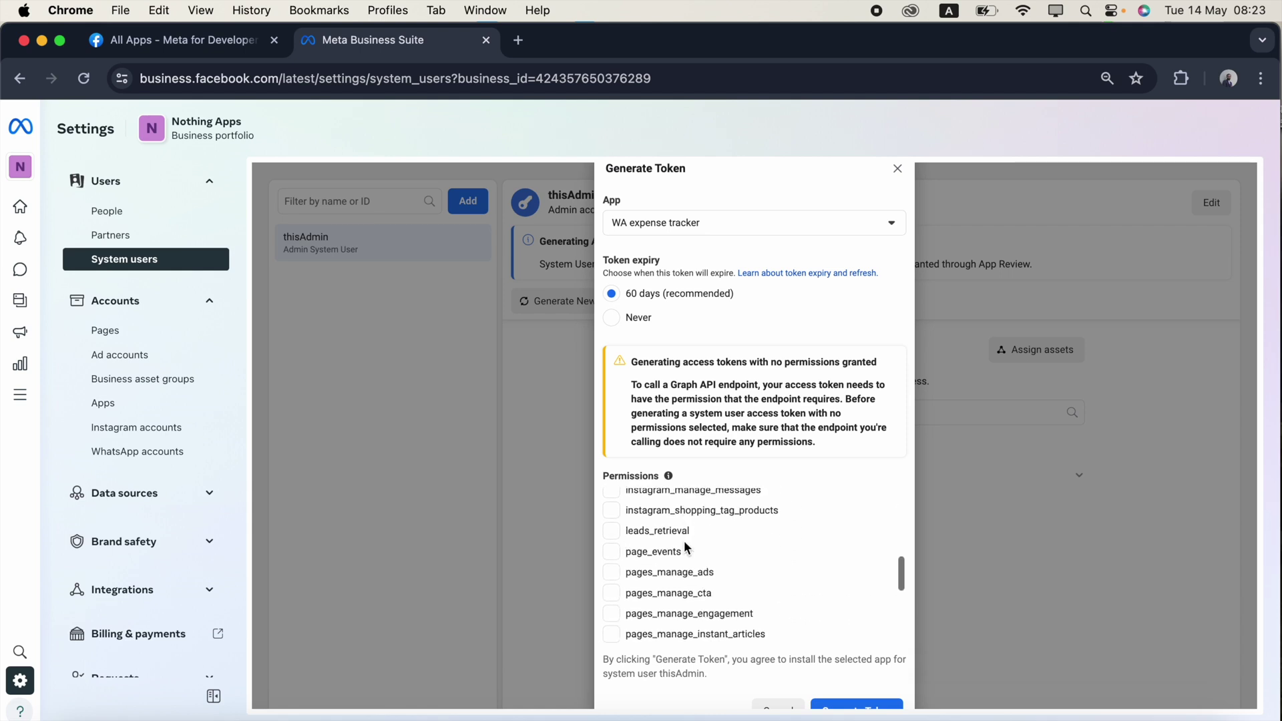
scroll(686, 547, down, 3)
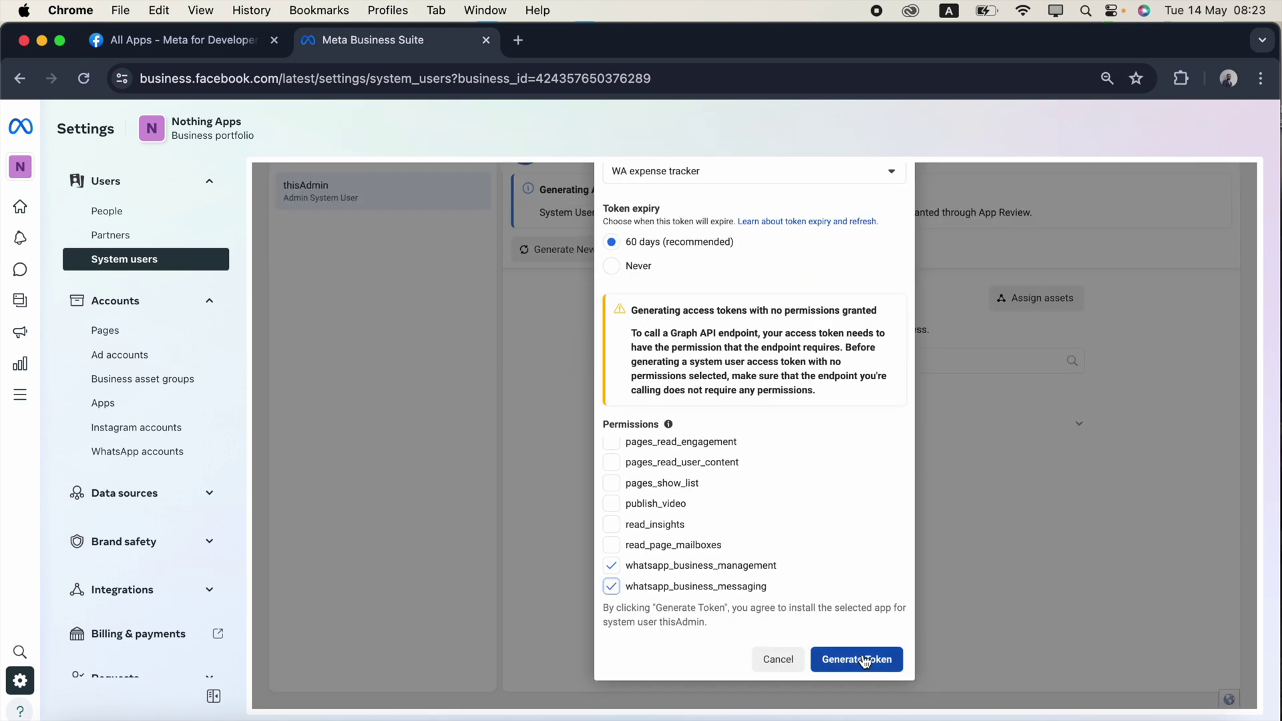
click(866, 662)
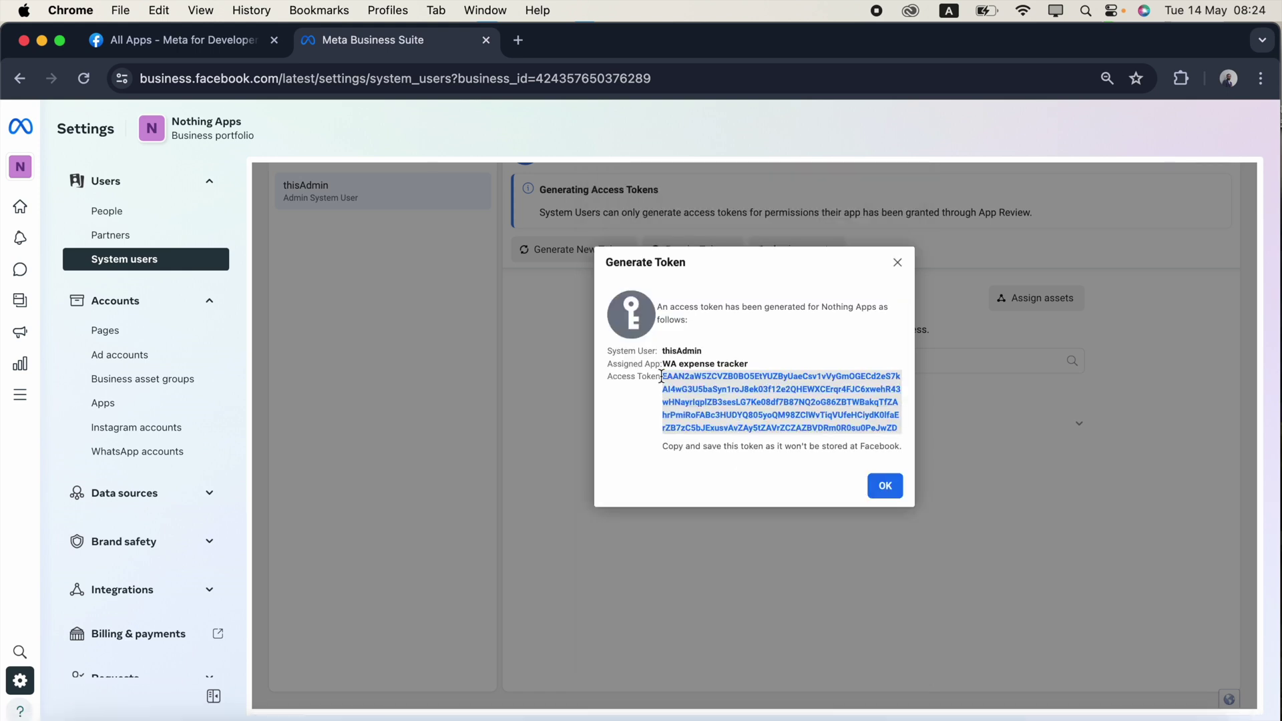
- Copy the generated access token and open it in the Access Token Debugger in a new tab
drag(663, 378, 900, 430)
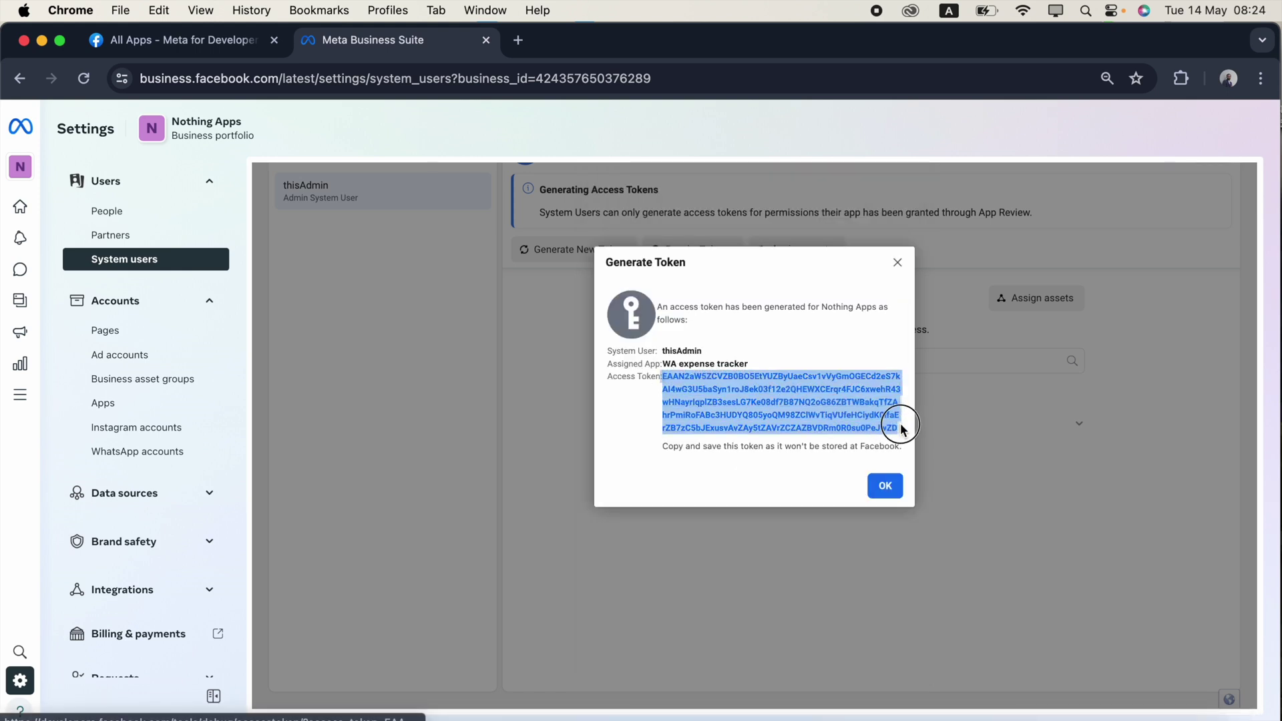
right_click(806, 389)
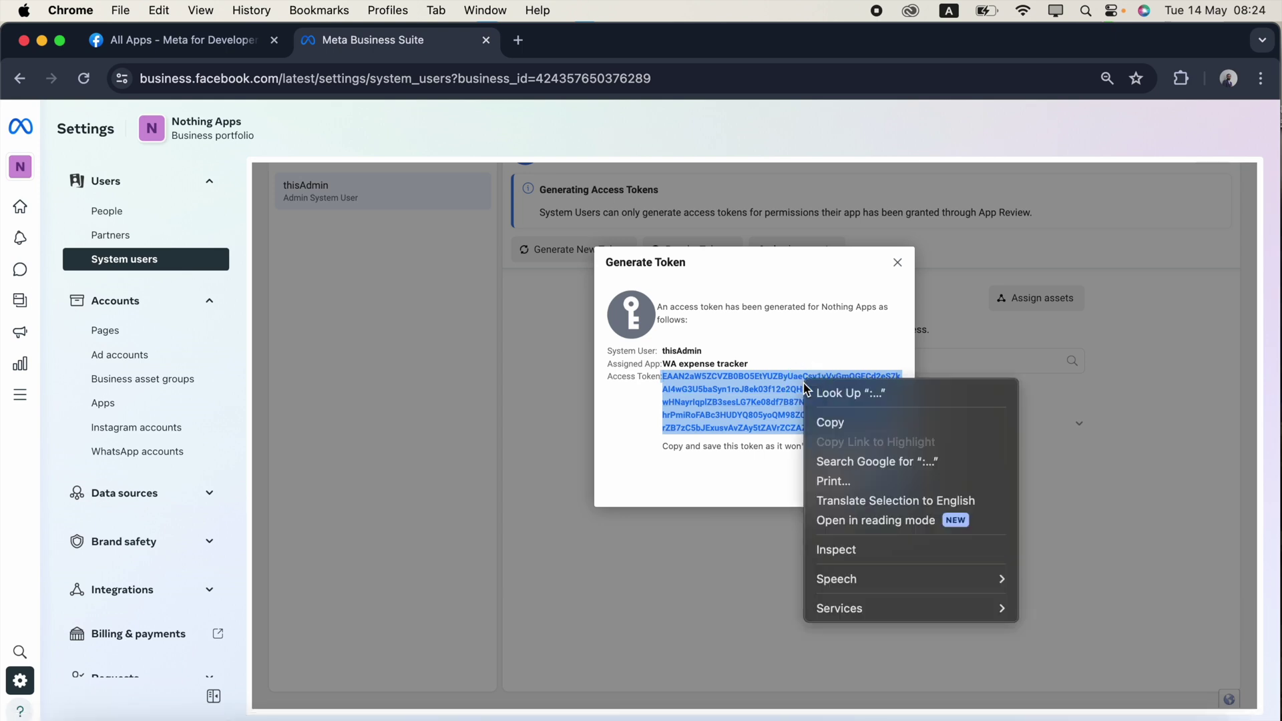
click(843, 427)
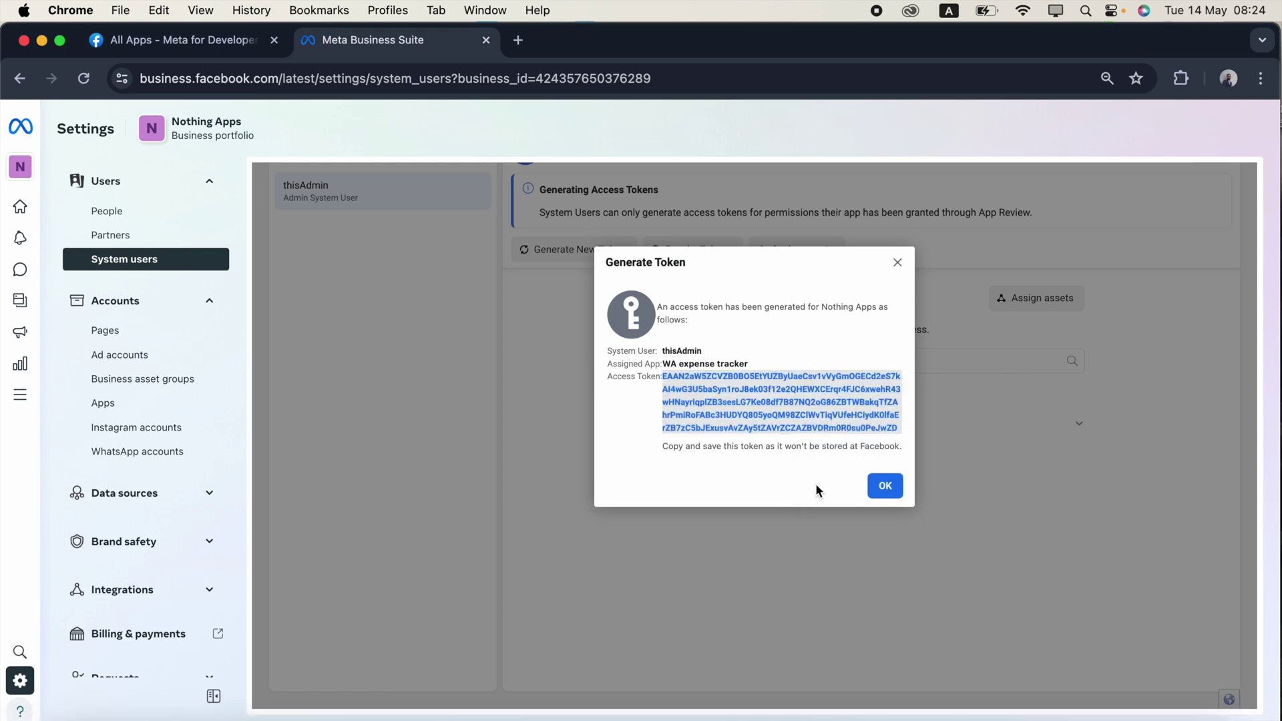
right_click(742, 397)
click(754, 394)
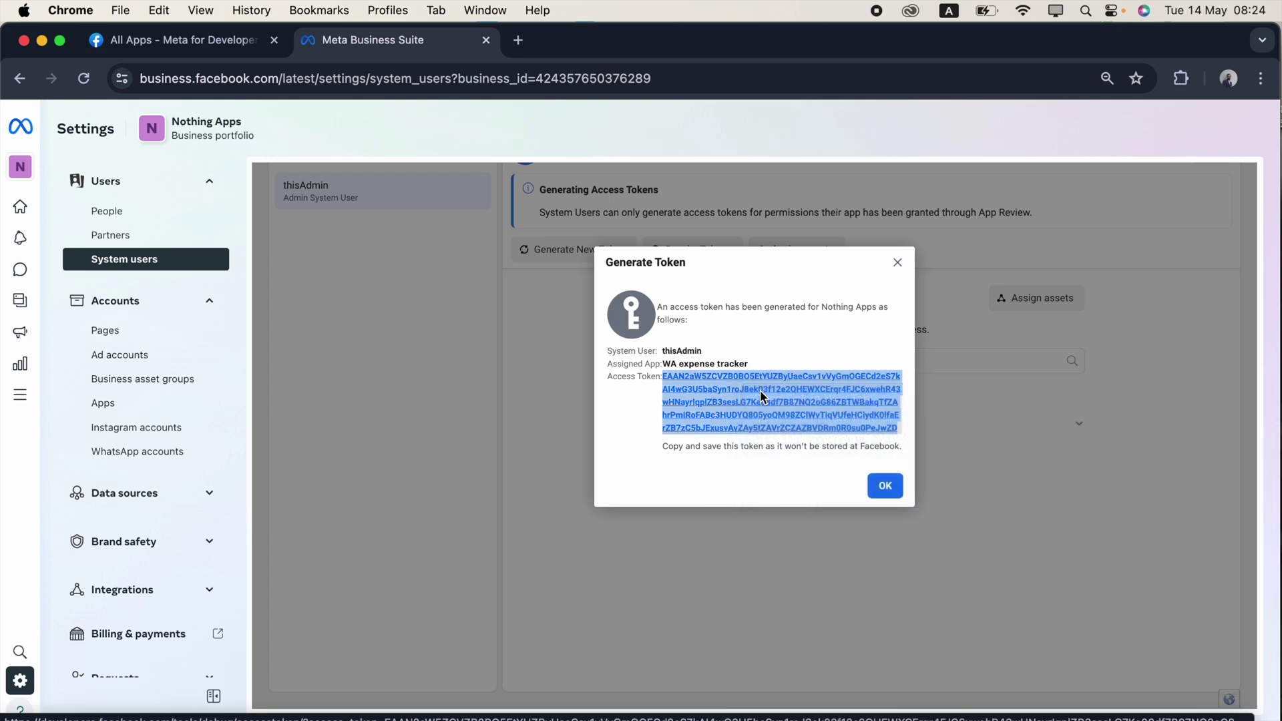
- Review the token's App ID and Issued time in the Access Token Debugger
click(596, 42)
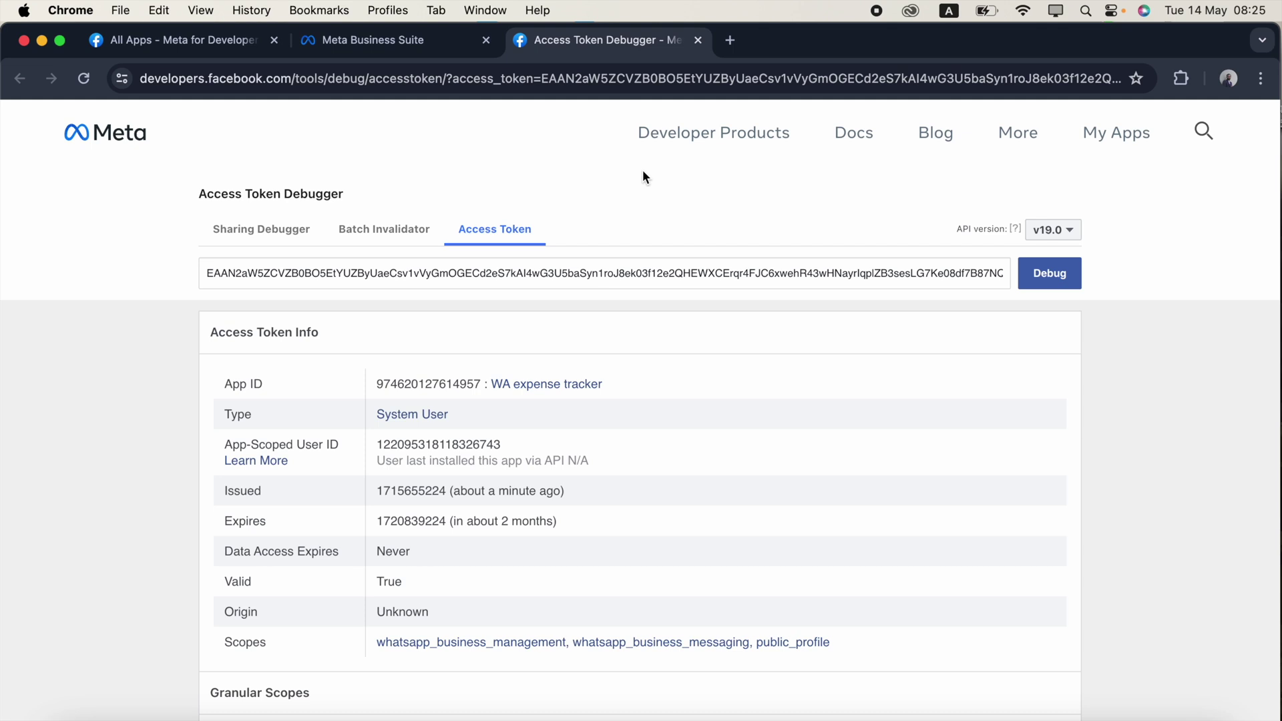
scroll(651, 376, down, 1)
scroll(654, 382, down, 3)
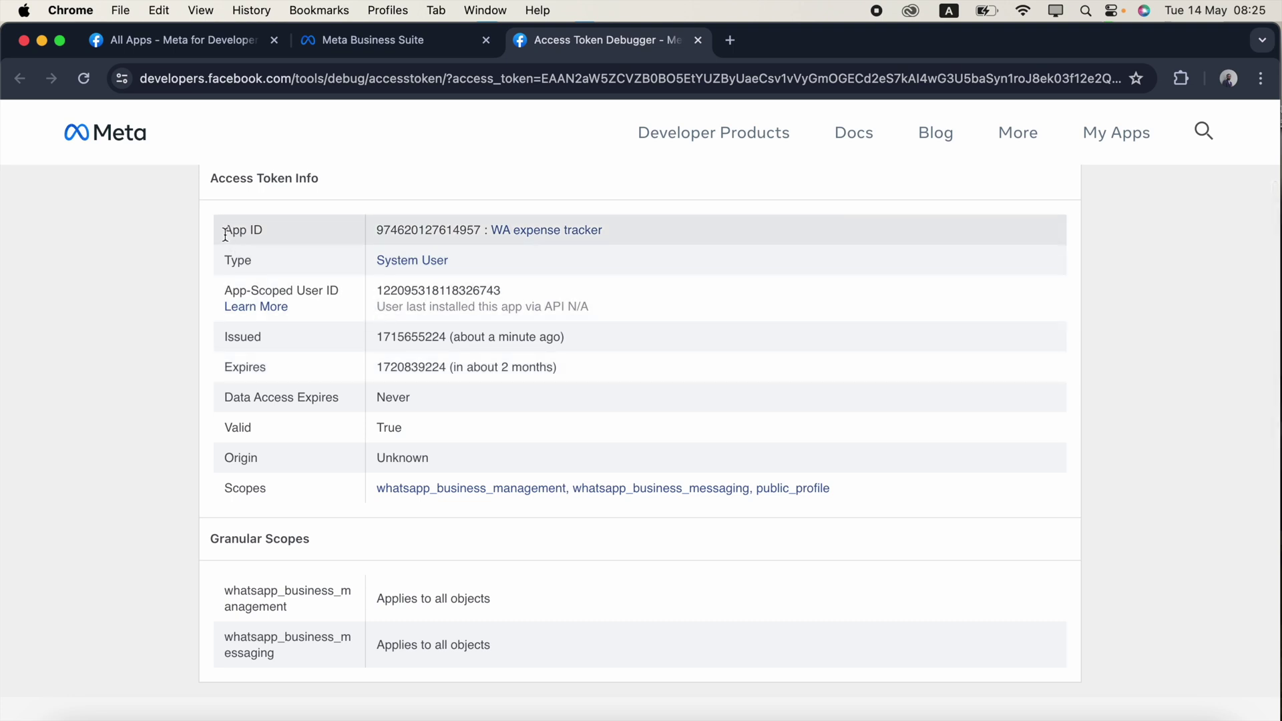
drag(223, 230, 281, 229)
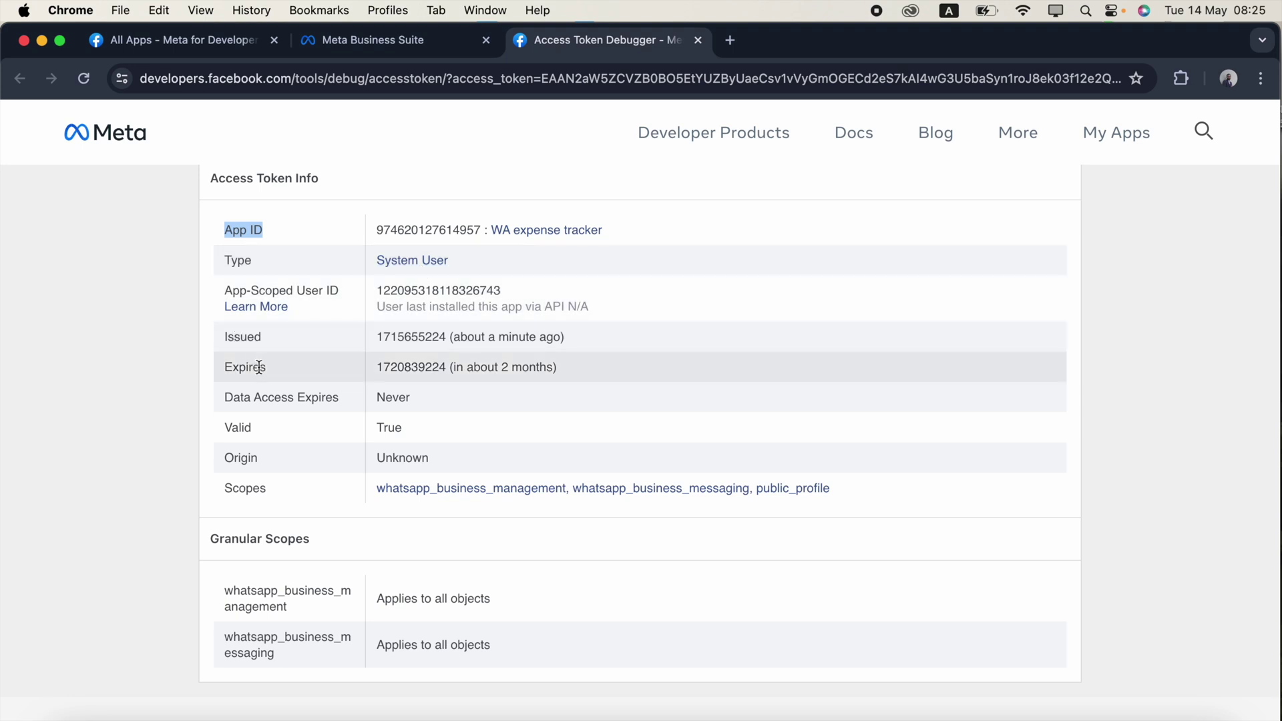
scroll(259, 349, down, 1)
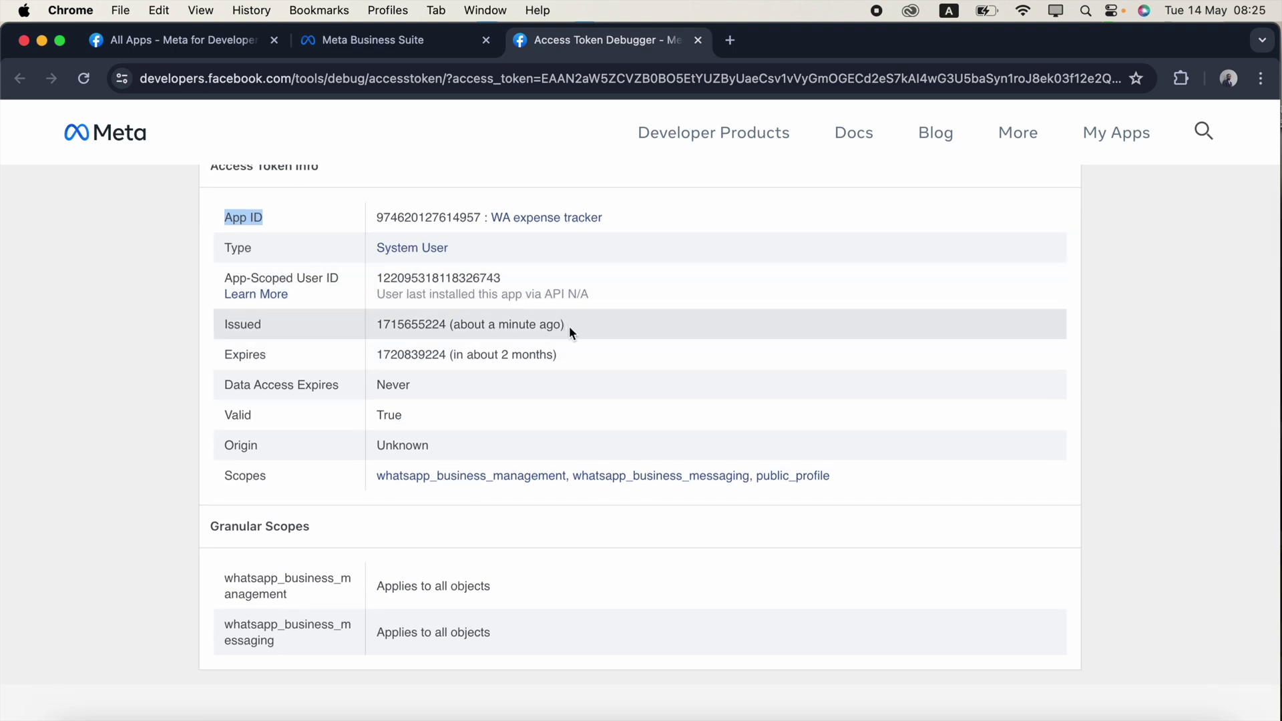
drag(570, 326, 366, 320)
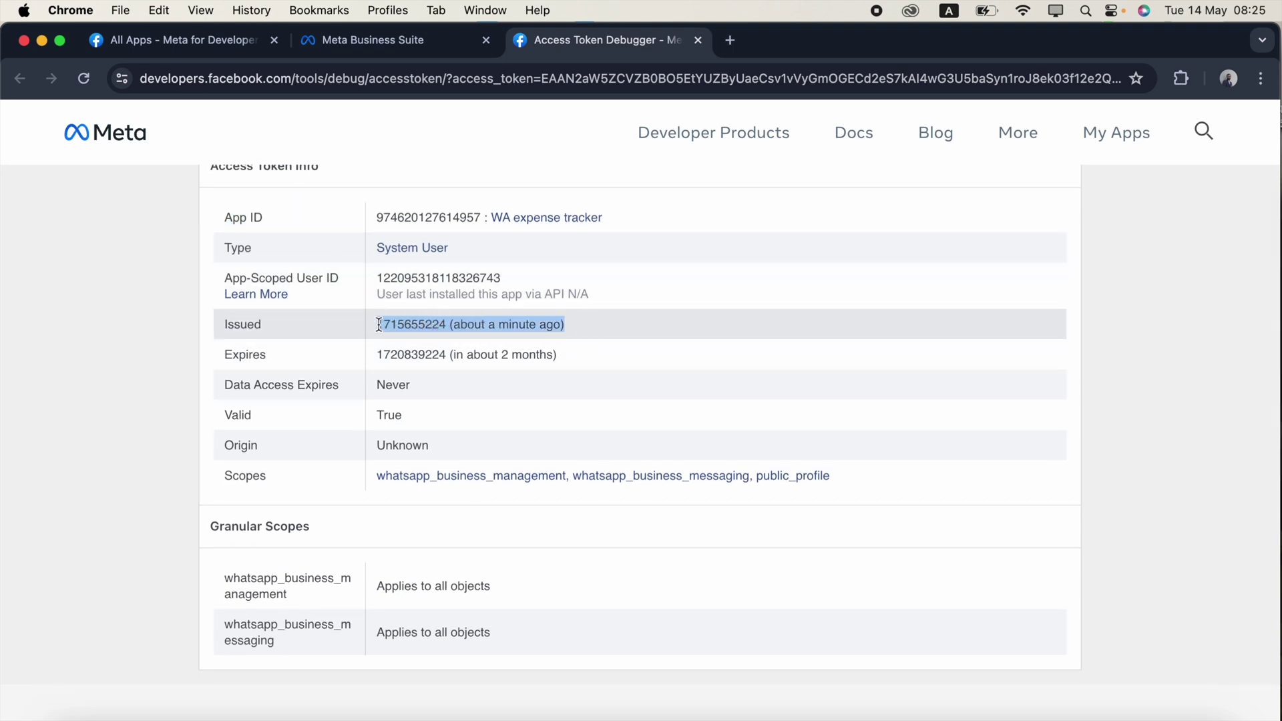
click(335, 350)
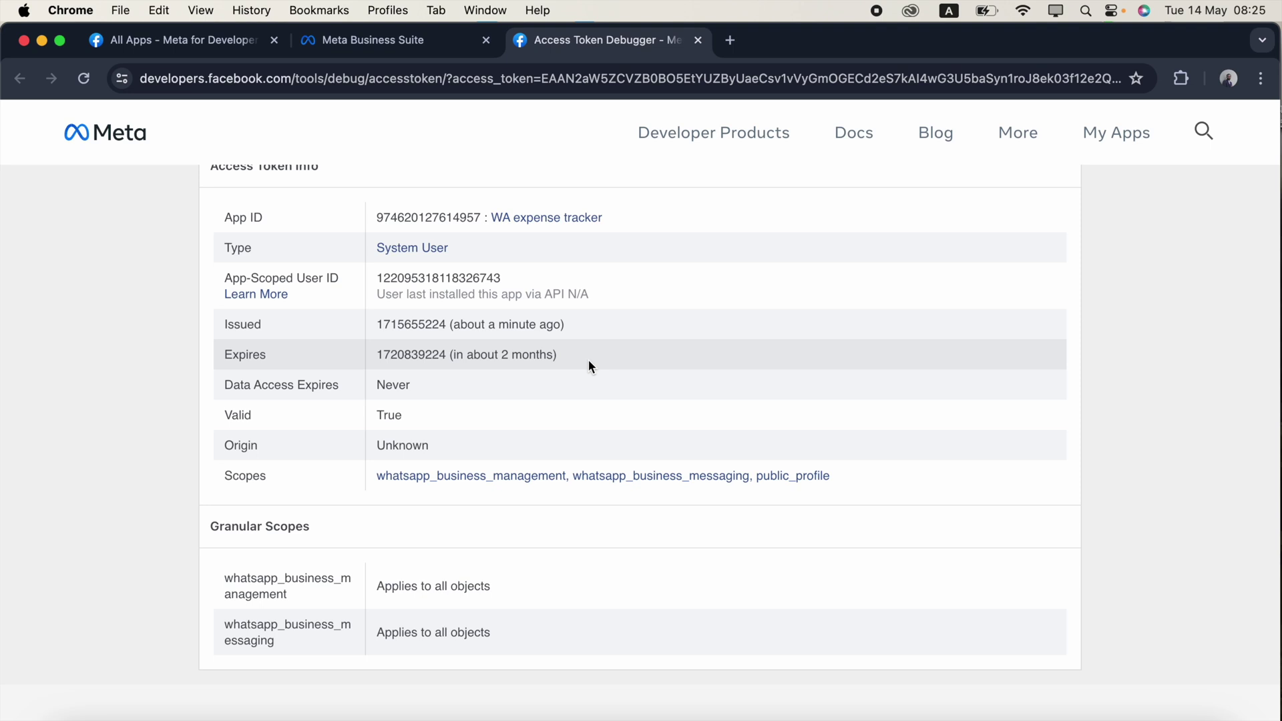
- Confirm the whatsapp_business_management scope in the Scopes row, then close the channel's About details
scroll(591, 366, down, 2)
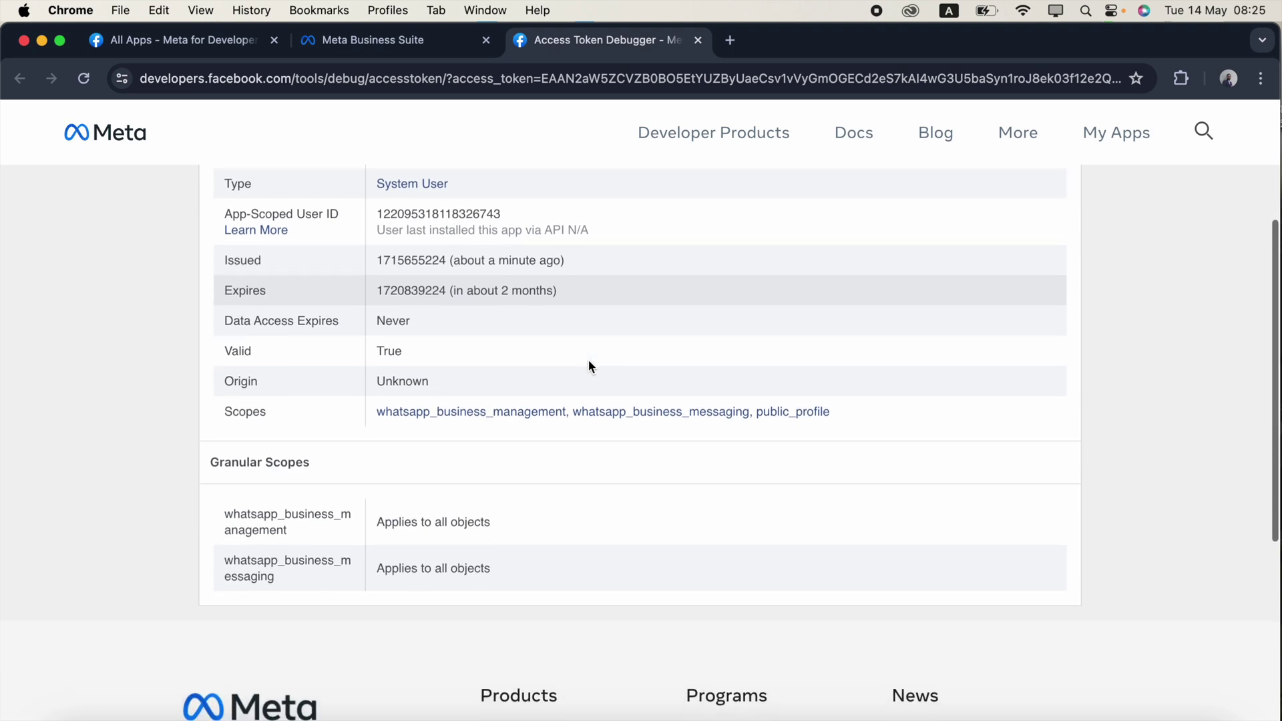
scroll(591, 367, down, 1)
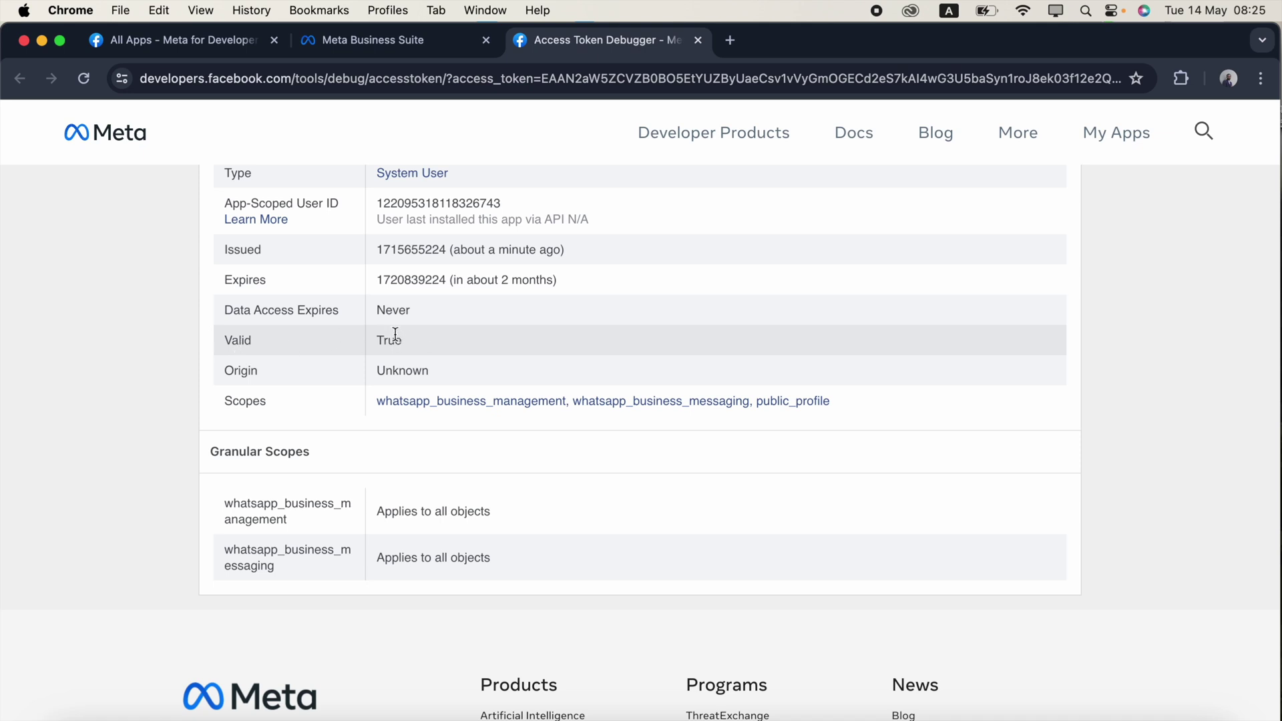
scroll(406, 342, down, 2)
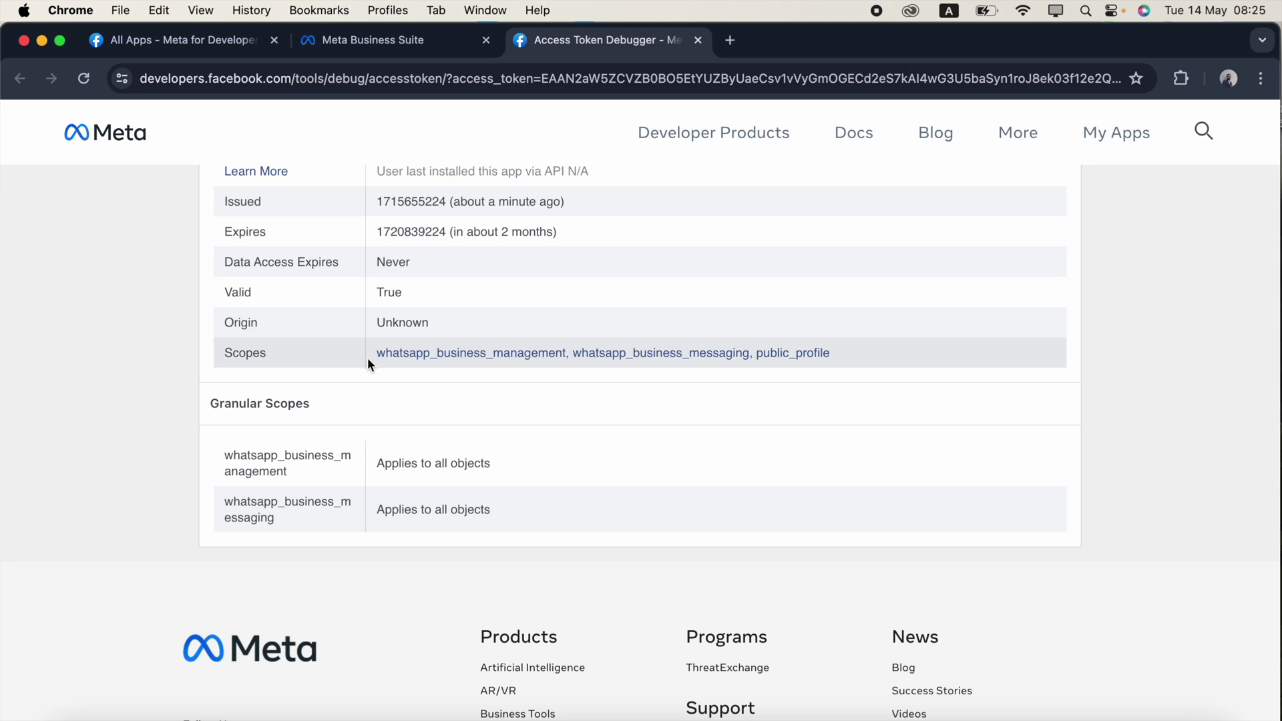
drag(369, 361, 570, 351)
click(612, 375)
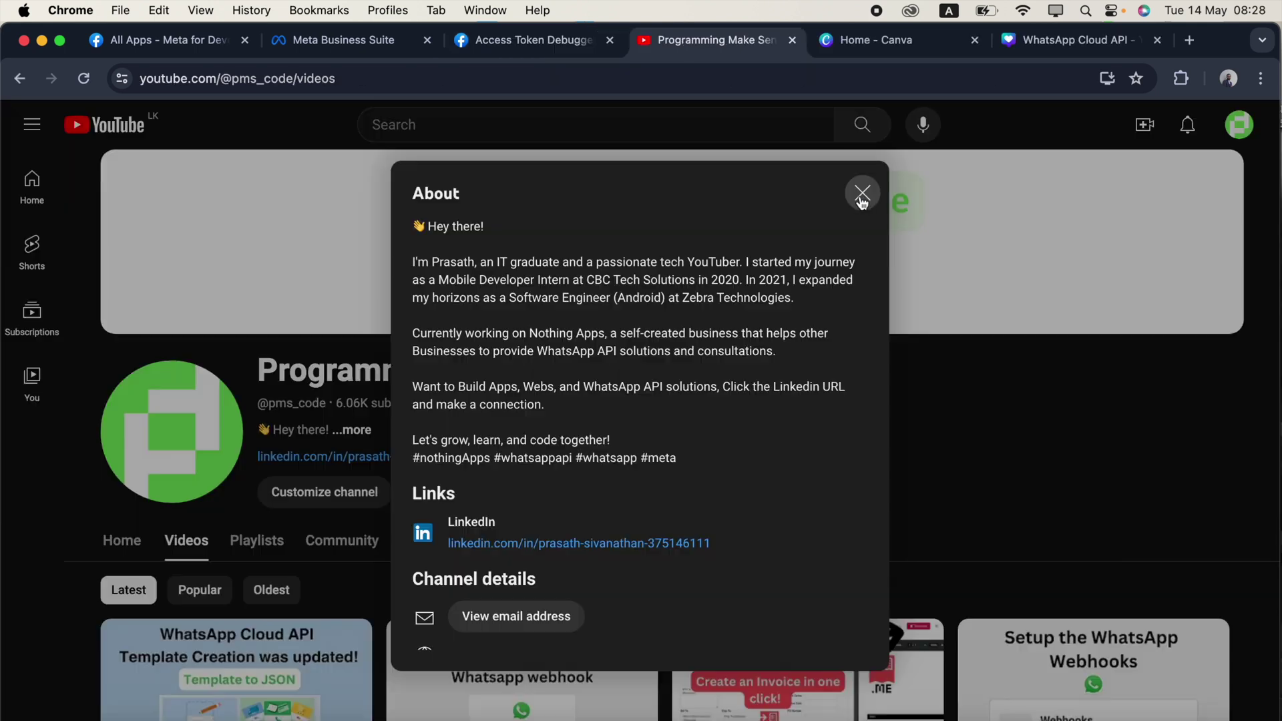
click(862, 195)
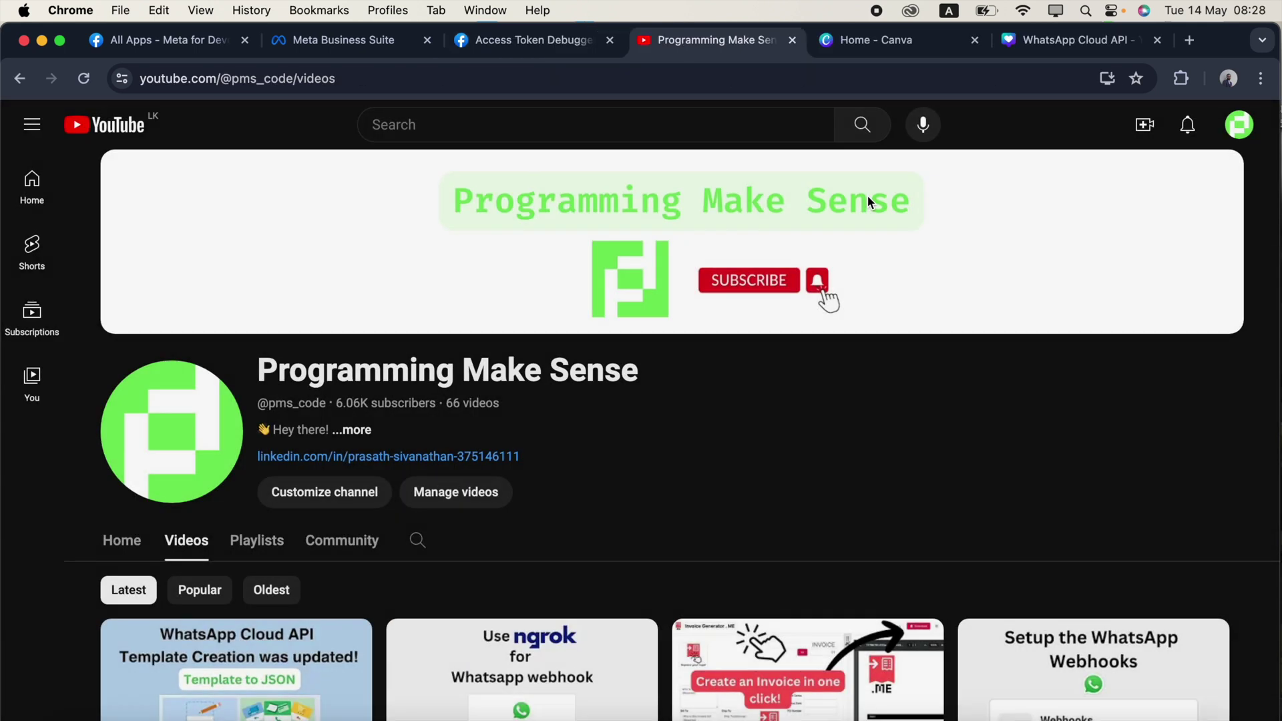